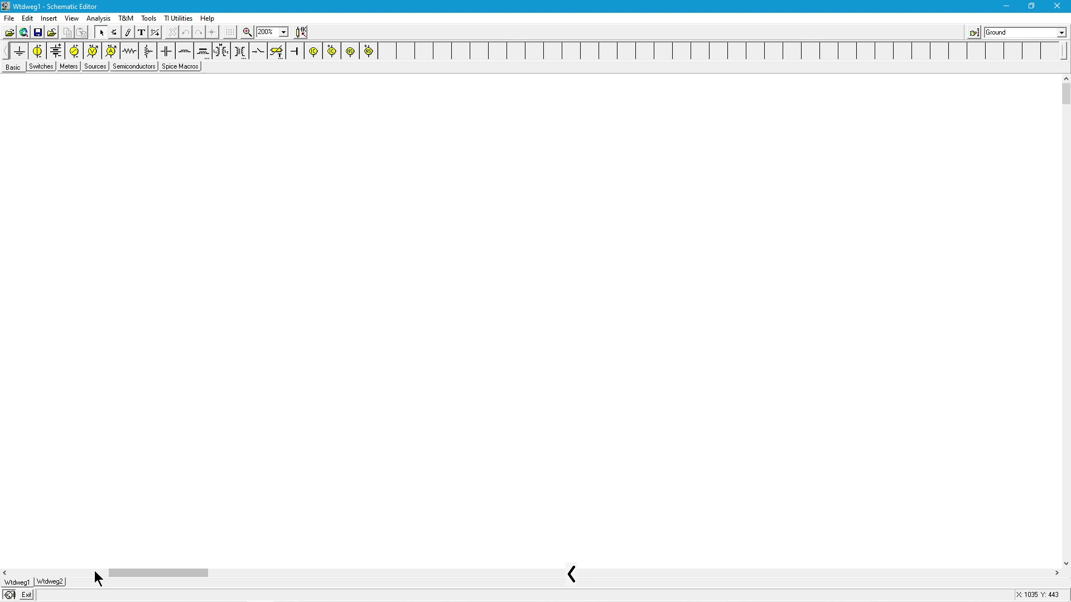
# Scroll the canvas left to show the 18 V series circuit with Rx, Ry, Rz and its meters.
pyautogui.click(96, 573)
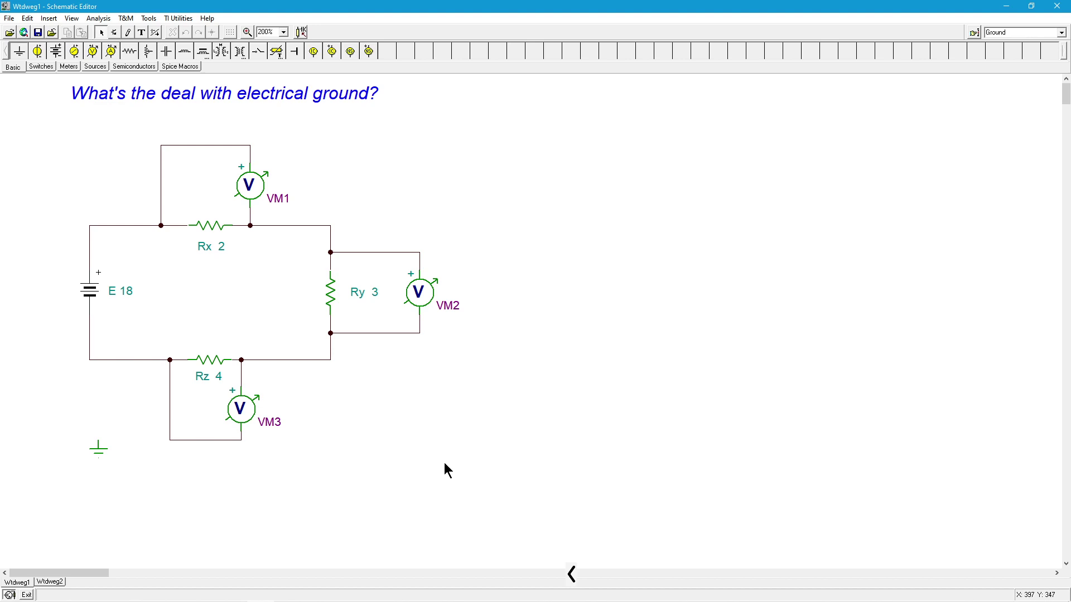
# Handwrite 'Earth' in red under the ground symbol and sketch two alternative ground symbols beside it.
pyautogui.click(572, 573)
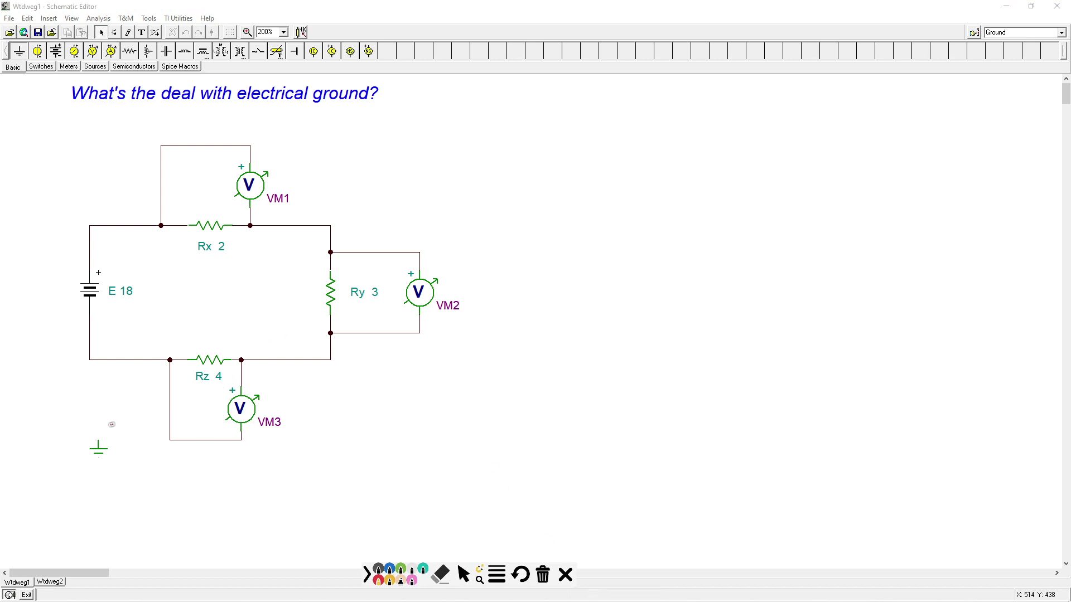
pyautogui.moveTo(91, 463)
pyautogui.mouseDown()
pyautogui.moveTo(88, 475)
pyautogui.moveTo(135, 465)
pyautogui.mouseUp()
pyautogui.moveTo(103, 483); pyautogui.dragTo(124, 491)
pyautogui.moveTo(234, 462)
pyautogui.mouseDown()
pyautogui.moveTo(225, 480)
pyautogui.moveTo(252, 481)
pyautogui.moveTo(220, 489)
pyautogui.mouseUp()
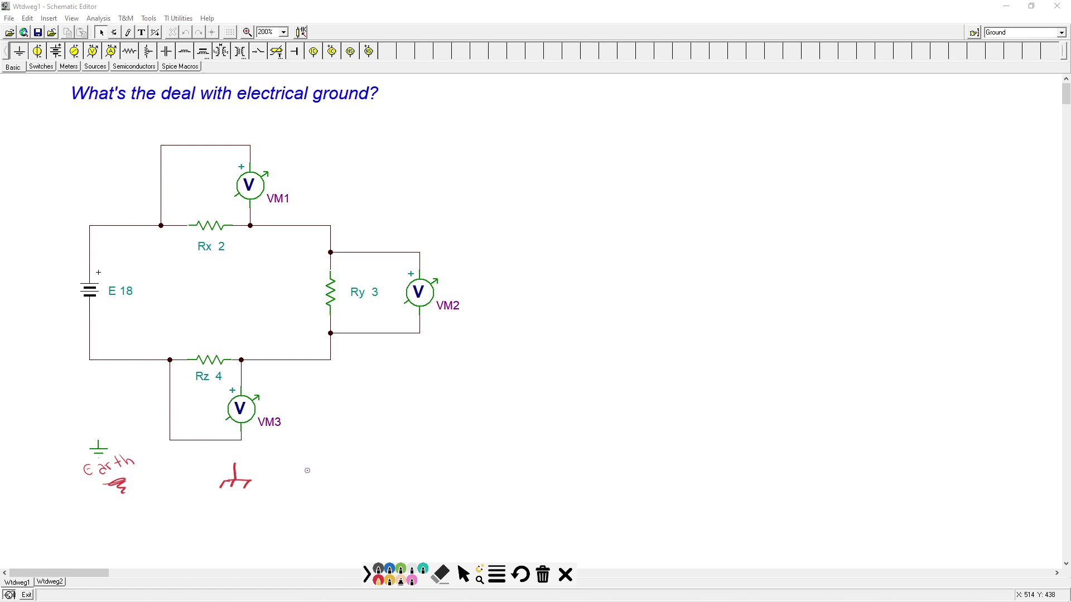
pyautogui.moveTo(309, 459)
pyautogui.mouseDown()
pyautogui.moveTo(307, 472)
pyautogui.moveTo(318, 470)
pyautogui.moveTo(309, 478)
pyautogui.moveTo(317, 472)
pyautogui.mouseUp()
# Erase all red handwritten annotations and leave freehand drawing mode.
pyautogui.click(543, 574)
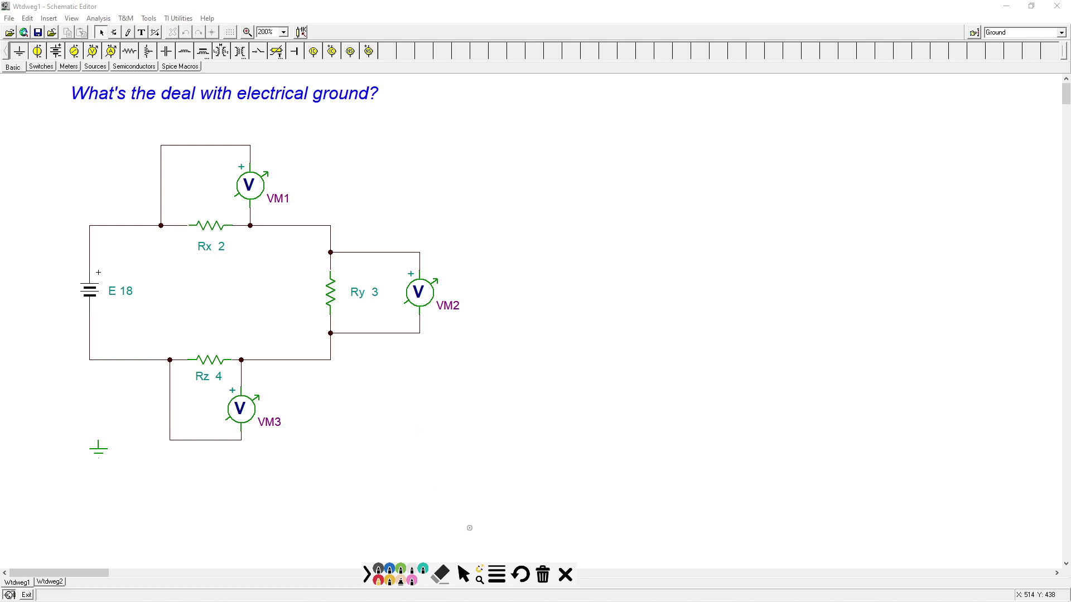
pyautogui.click(466, 577)
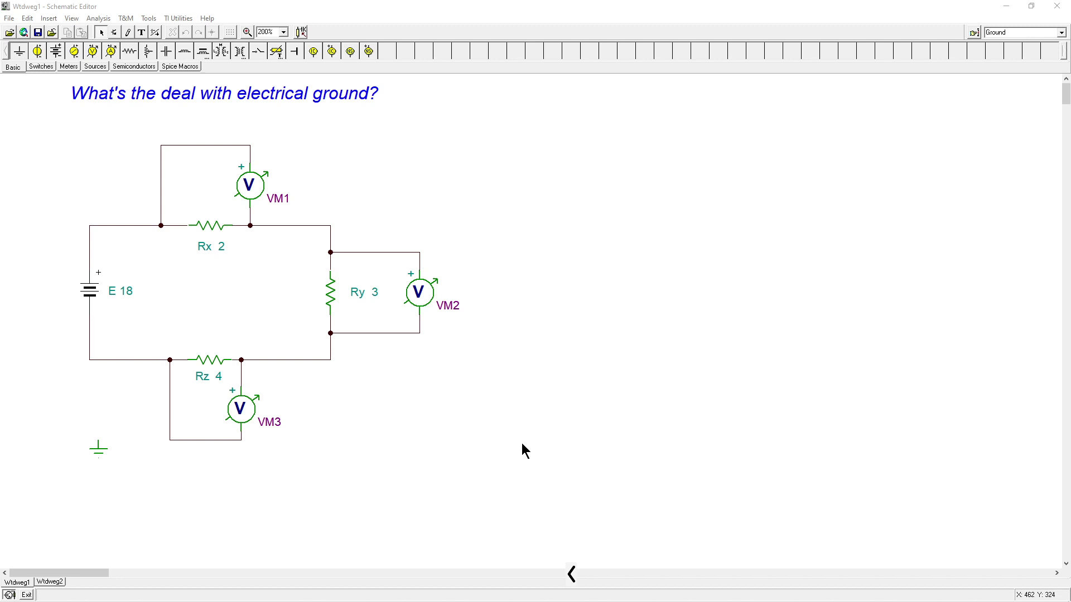
# Draw a clockwise current loop arrow and mark + and − polarity across Rx, Ry and Rz.
pyautogui.click(572, 574)
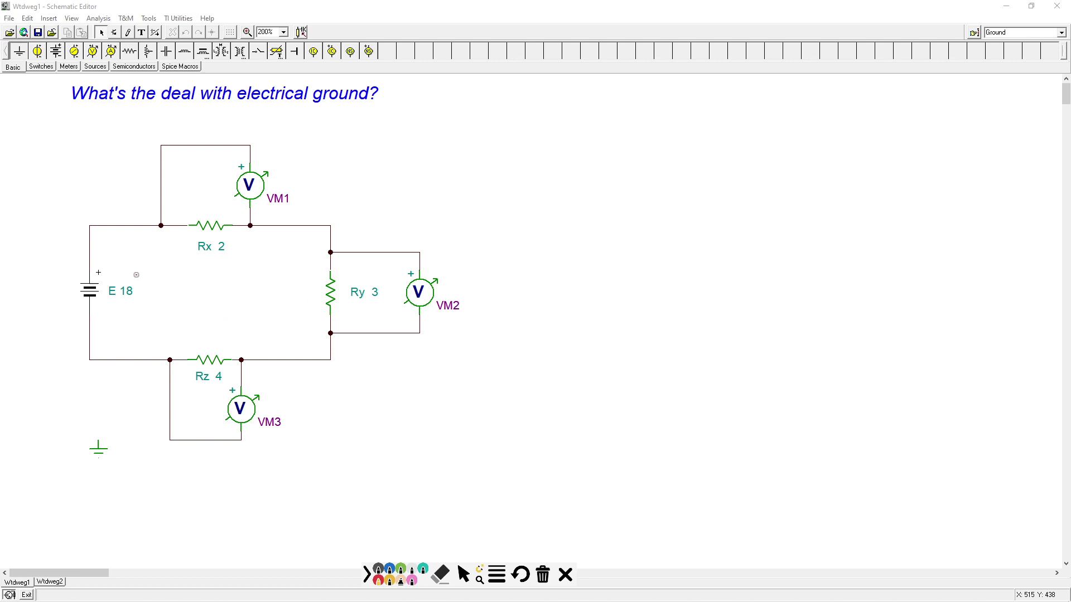
pyautogui.moveTo(138, 271)
pyautogui.mouseDown()
pyautogui.moveTo(242, 268)
pyautogui.moveTo(281, 297)
pyautogui.moveTo(265, 320)
pyautogui.moveTo(218, 336)
pyautogui.moveTo(156, 319)
pyautogui.moveTo(177, 309)
pyautogui.mouseUp()
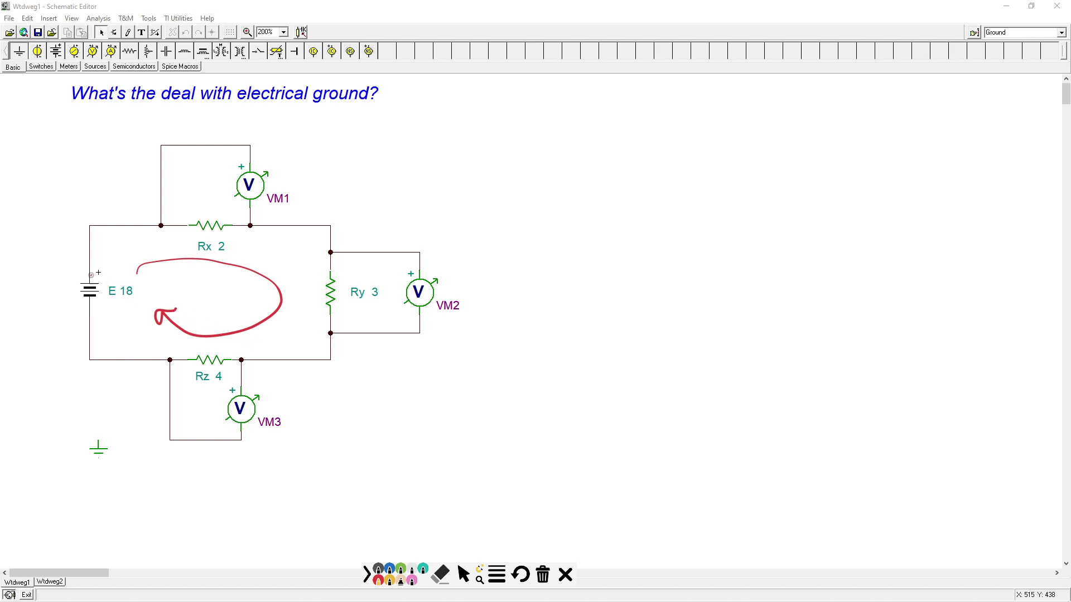
pyautogui.moveTo(161, 238); pyautogui.dragTo(165, 246)
pyautogui.moveTo(247, 239); pyautogui.dragTo(258, 238)
pyautogui.moveTo(317, 266); pyautogui.dragTo(323, 268)
pyautogui.moveTo(317, 323); pyautogui.dragTo(325, 321)
pyautogui.moveTo(236, 346); pyautogui.dragTo(241, 351)
pyautogui.moveTo(170, 343); pyautogui.dragTo(179, 344)
# Handwrite 'I = E/RT' beside the title and 'RT = Rx + Ry + Rz = 9 Ω' above it.
pyautogui.moveTo(489, 132)
pyautogui.mouseDown()
pyautogui.moveTo(506, 131)
pyautogui.moveTo(497, 145)
pyautogui.mouseUp()
pyautogui.moveTo(490, 146); pyautogui.dragTo(527, 136)
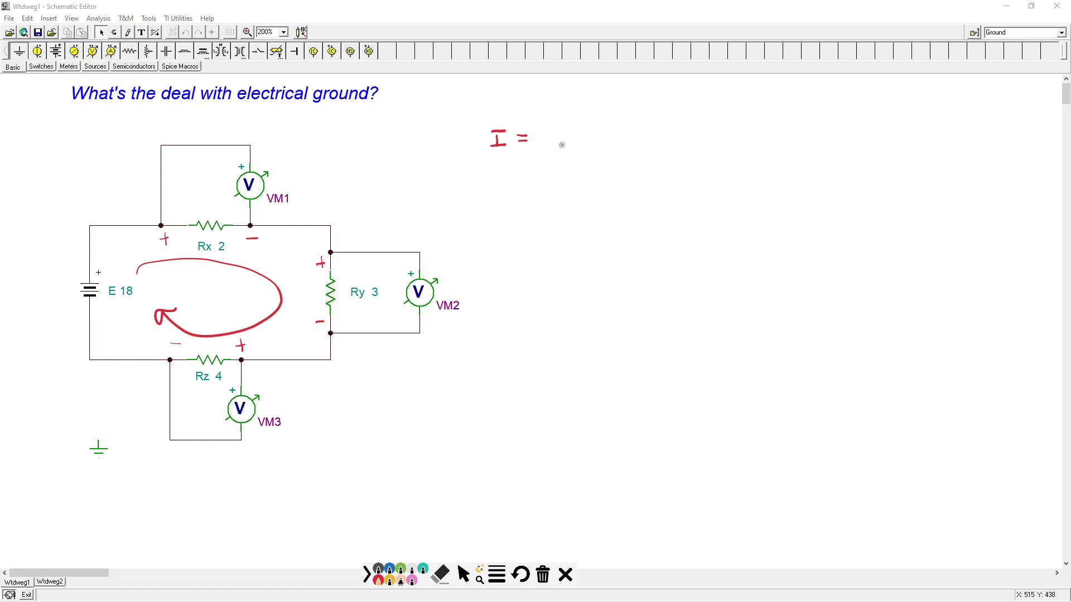
pyautogui.moveTo(562, 123)
pyautogui.mouseDown()
pyautogui.moveTo(553, 167)
pyautogui.moveTo(555, 154)
pyautogui.moveTo(575, 159)
pyautogui.mouseUp()
pyautogui.moveTo(493, 89)
pyautogui.mouseDown()
pyautogui.moveTo(495, 107)
pyautogui.moveTo(507, 107)
pyautogui.mouseUp()
pyautogui.moveTo(511, 103); pyautogui.dragTo(535, 97)
pyautogui.moveTo(527, 103); pyautogui.dragTo(548, 106)
pyautogui.moveTo(549, 90); pyautogui.dragTo(574, 108)
pyautogui.moveTo(574, 100)
pyautogui.mouseDown()
pyautogui.moveTo(567, 107)
pyautogui.moveTo(590, 95)
pyautogui.moveTo(613, 105)
pyautogui.mouseUp()
pyautogui.moveTo(617, 99)
pyautogui.mouseDown()
pyautogui.moveTo(613, 109)
pyautogui.moveTo(633, 95)
pyautogui.moveTo(661, 109)
pyautogui.mouseUp()
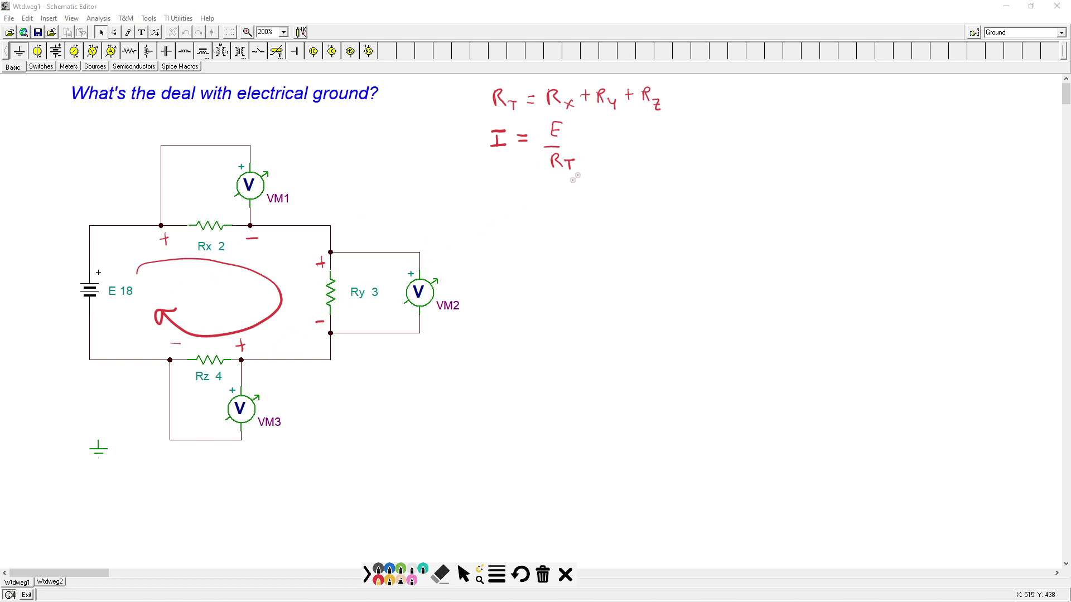
pyautogui.moveTo(673, 96); pyautogui.dragTo(716, 104)
pyautogui.moveTo(720, 92); pyautogui.dragTo(737, 102)
# Complete the current line as I = E/RT = 18 V/9 Ω = 2 A.
pyautogui.moveTo(591, 147); pyautogui.dragTo(600, 146)
pyautogui.moveTo(590, 141); pyautogui.dragTo(627, 142)
pyautogui.moveTo(645, 130)
pyautogui.mouseDown()
pyautogui.moveTo(663, 139)
pyautogui.moveTo(651, 148)
pyautogui.mouseUp()
pyautogui.moveTo(637, 154)
pyautogui.mouseDown()
pyautogui.moveTo(636, 164)
pyautogui.moveTo(683, 147)
pyautogui.mouseUp()
pyautogui.moveTo(678, 151); pyautogui.dragTo(718, 153)
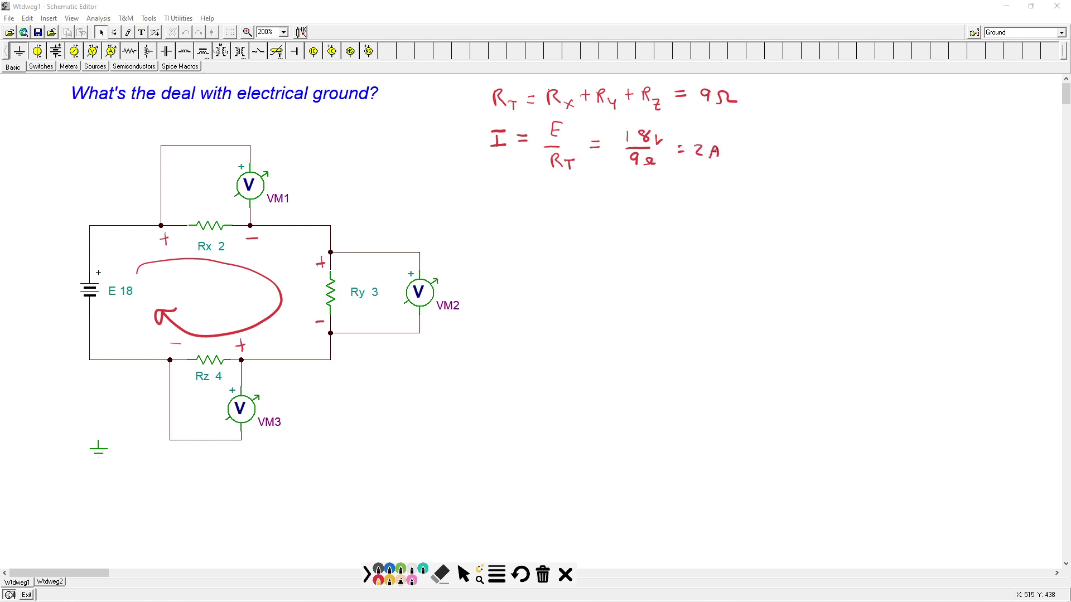
# Begin the Rx voltage formula as V_Rx = I ·.
pyautogui.moveTo(493, 203)
pyautogui.mouseDown()
pyautogui.moveTo(508, 229)
pyautogui.moveTo(513, 216)
pyautogui.moveTo(528, 230)
pyautogui.moveTo(551, 213)
pyautogui.mouseUp()
pyautogui.moveTo(541, 207); pyautogui.dragTo(579, 204)
pyautogui.moveTo(572, 205)
pyautogui.mouseDown()
pyautogui.moveTo(573, 219)
pyautogui.moveTo(626, 223)
pyautogui.moveTo(618, 223)
pyautogui.mouseUp()
pyautogui.click(590, 211)
# Finish the Rx voltage line as V_Rx = I · Rx = 2 A · 2 Ω = 4 V.
pyautogui.moveTo(635, 210); pyautogui.dragTo(703, 217)
pyautogui.click(688, 211)
pyautogui.moveTo(704, 208); pyautogui.dragTo(718, 215)
pyautogui.moveTo(723, 212); pyautogui.dragTo(758, 207)
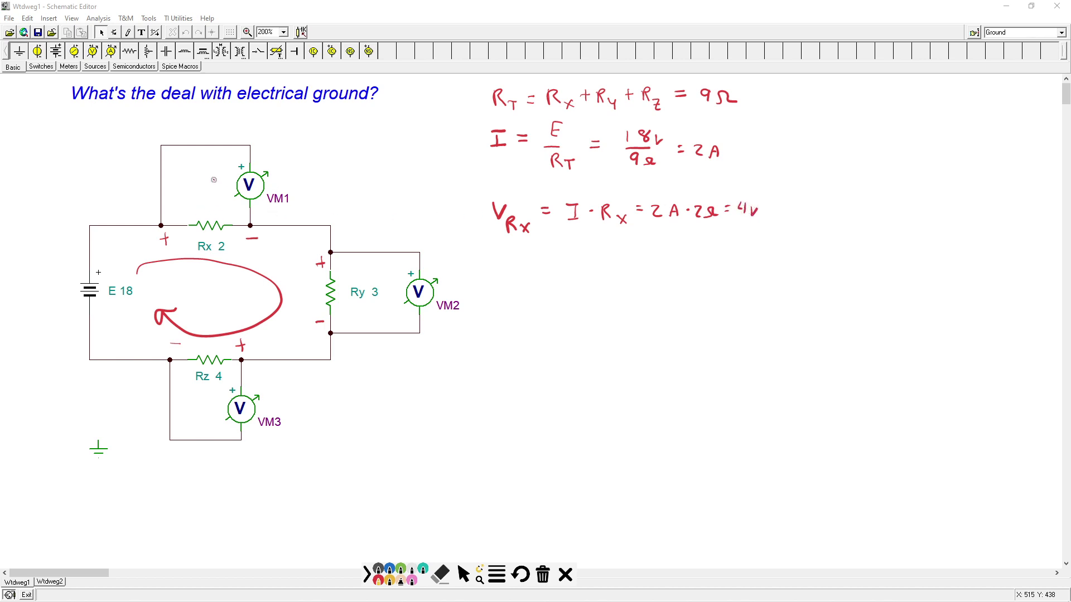
# Write predictions 4 V beside VM1, 6 V beside VM2, 8 V beside VM3, then stop drawing.
pyautogui.moveTo(213, 180); pyautogui.dragTo(224, 190)
pyautogui.moveTo(226, 183); pyautogui.dragTo(235, 182)
pyautogui.moveTo(386, 295)
pyautogui.mouseDown()
pyautogui.moveTo(383, 305)
pyautogui.moveTo(404, 295)
pyautogui.mouseUp()
pyautogui.moveTo(200, 394)
pyautogui.mouseDown()
pyautogui.moveTo(191, 399)
pyautogui.moveTo(217, 391)
pyautogui.mouseUp()
pyautogui.click(464, 576)
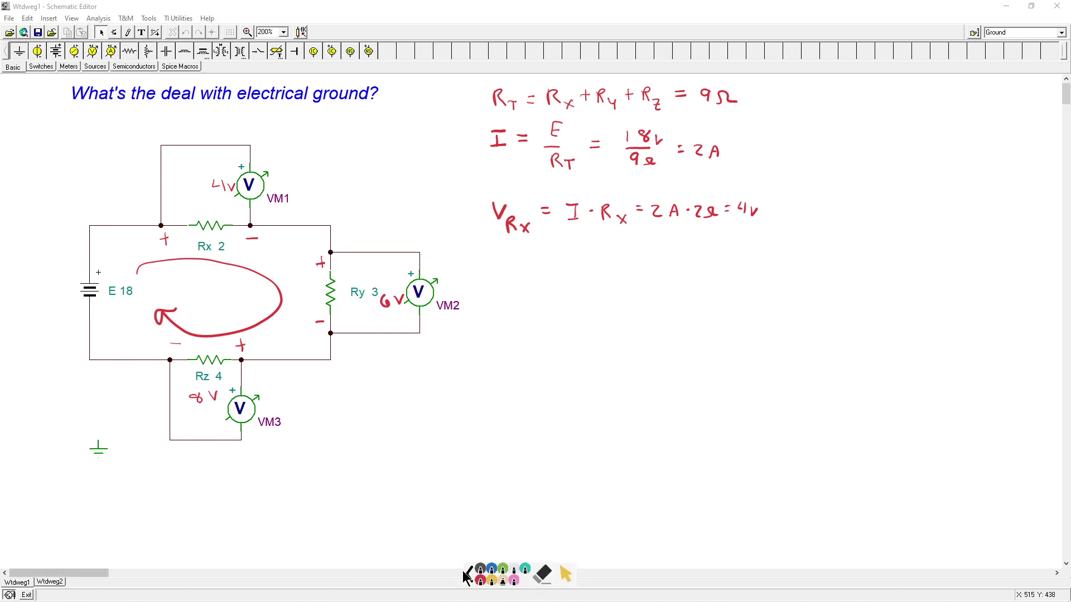
# Run Analysis > DC Analysis > Calculate nodal voltages and move the results dialog under the equations.
pyautogui.click(99, 18)
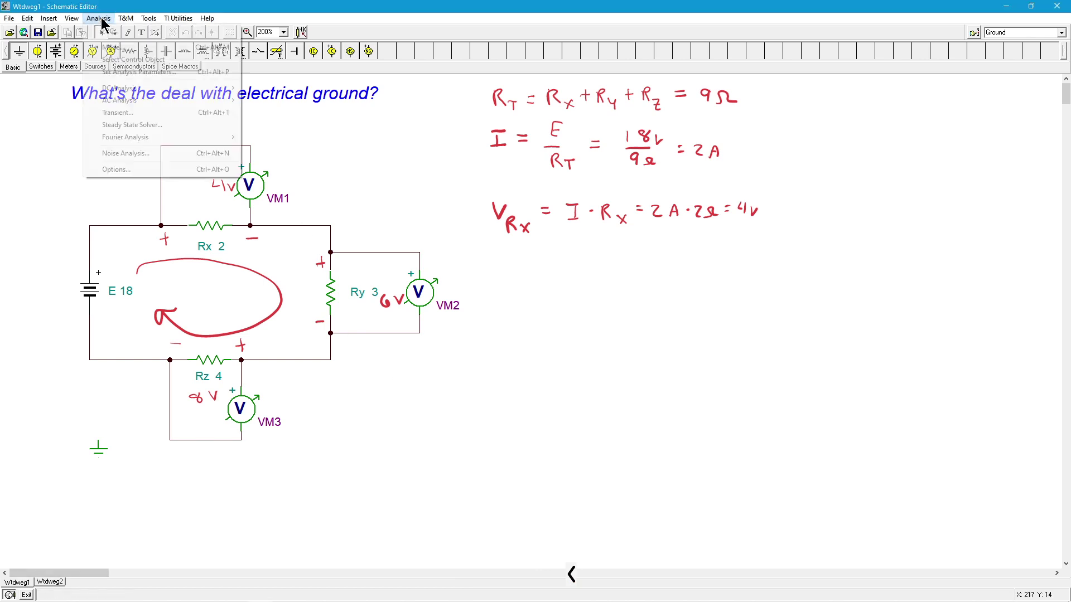
pyautogui.moveTo(181, 94)
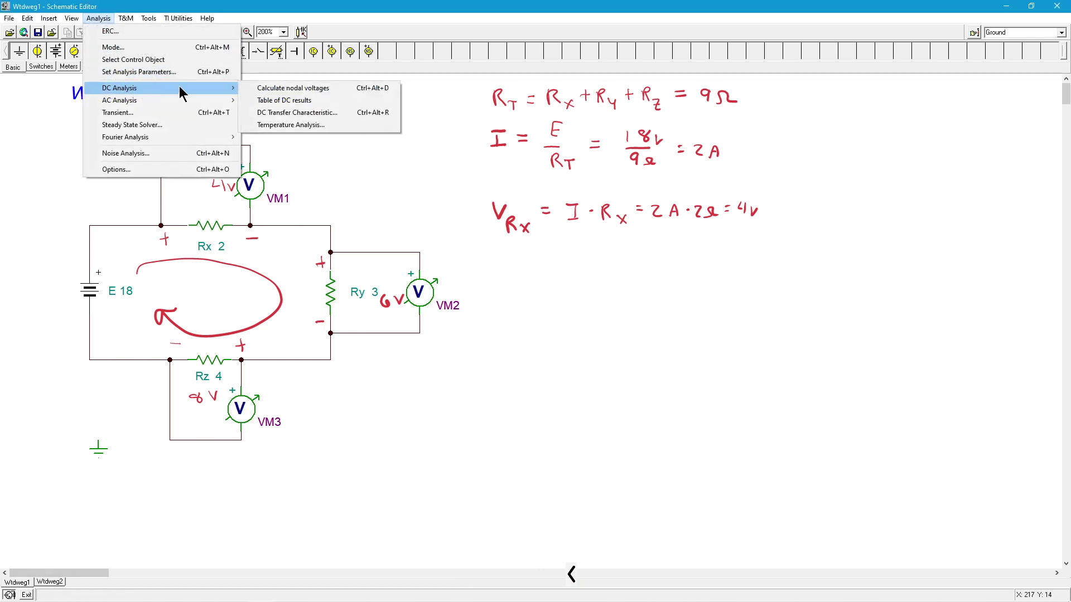
pyautogui.click(263, 89)
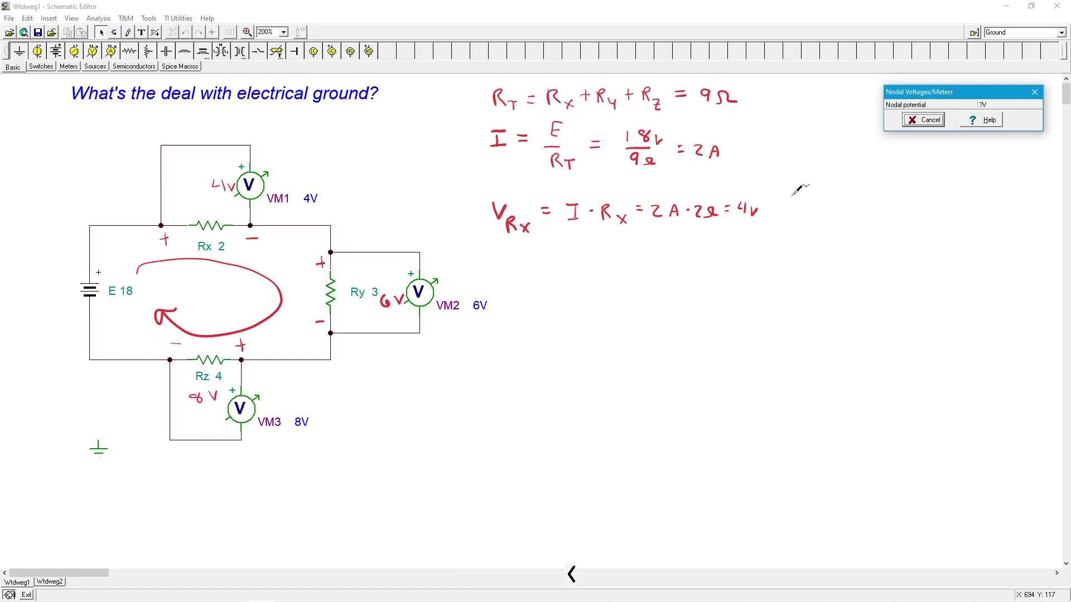
pyautogui.moveTo(922, 92); pyautogui.dragTo(636, 259)
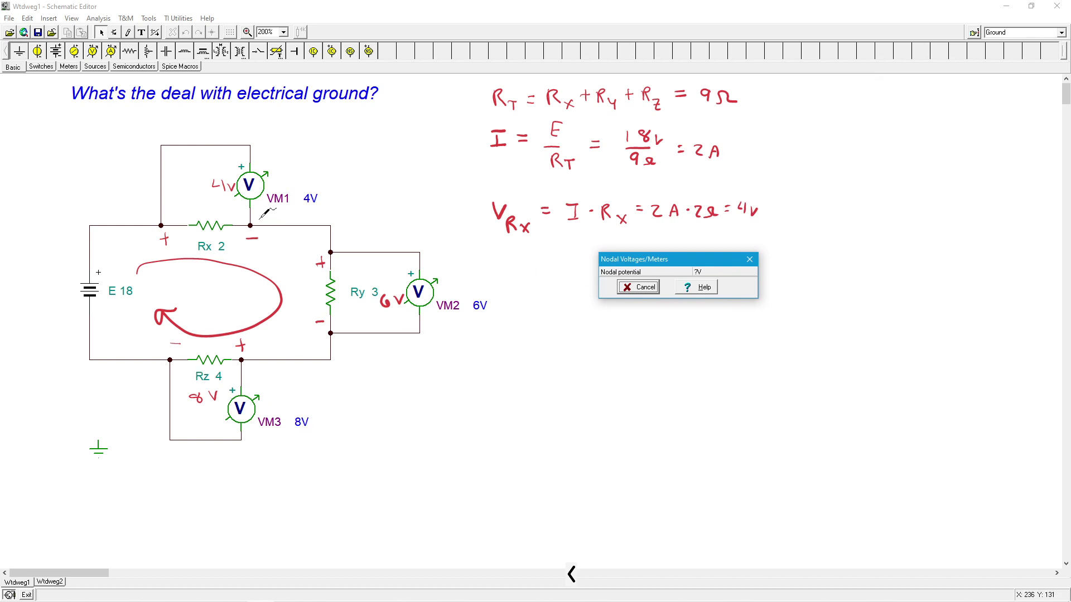
# Probe Rx, Ry and Rz, reading 4 V, 6 V and 8 V at 2 A each, then close the results.
pyautogui.click(220, 219)
pyautogui.click(220, 220)
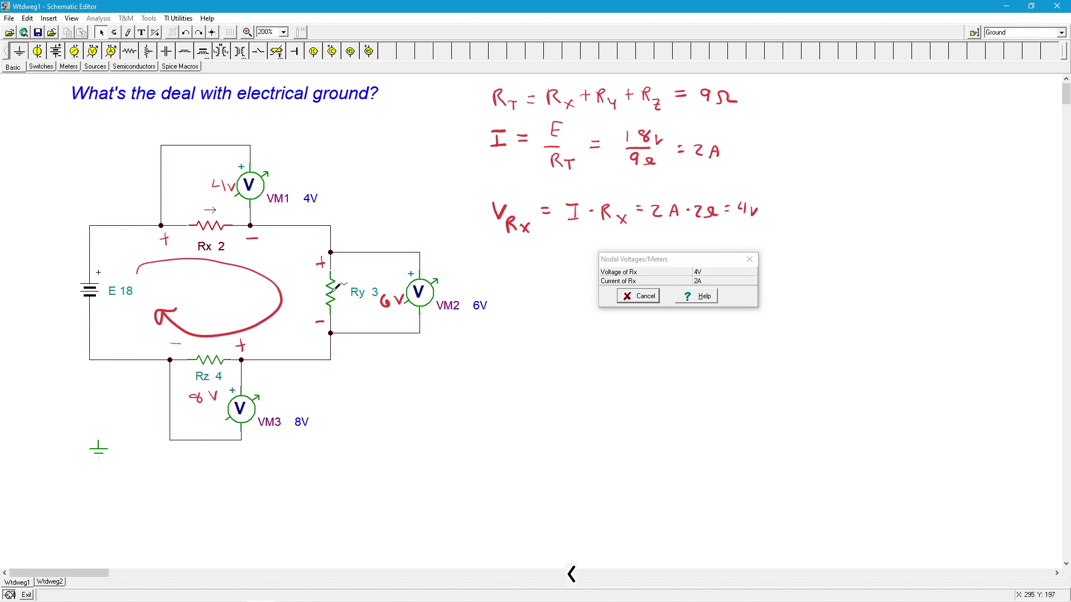
pyautogui.click(333, 290)
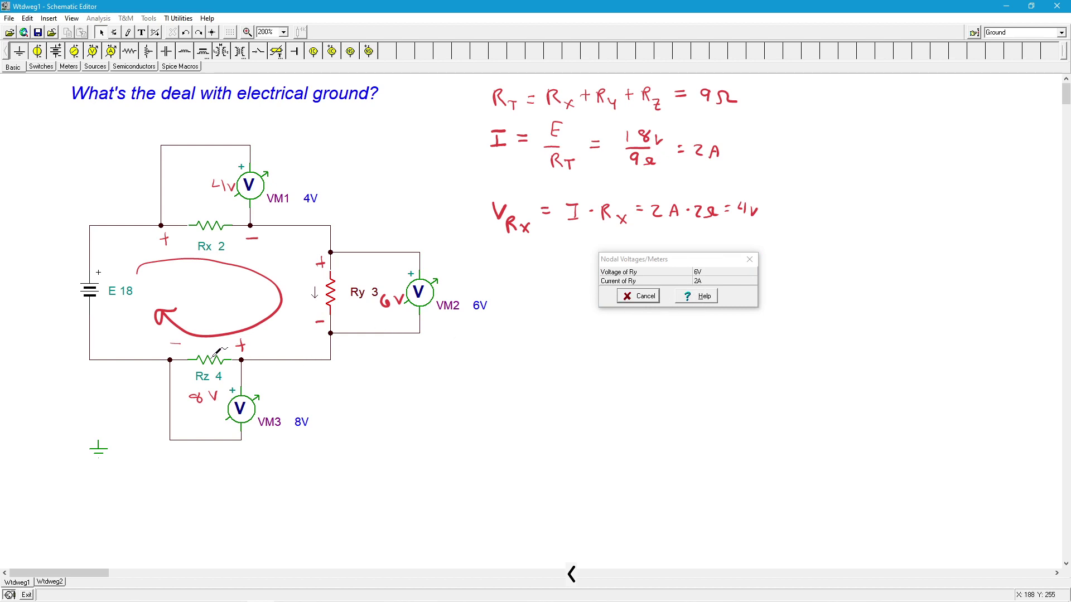
pyautogui.click(211, 359)
pyautogui.click(646, 298)
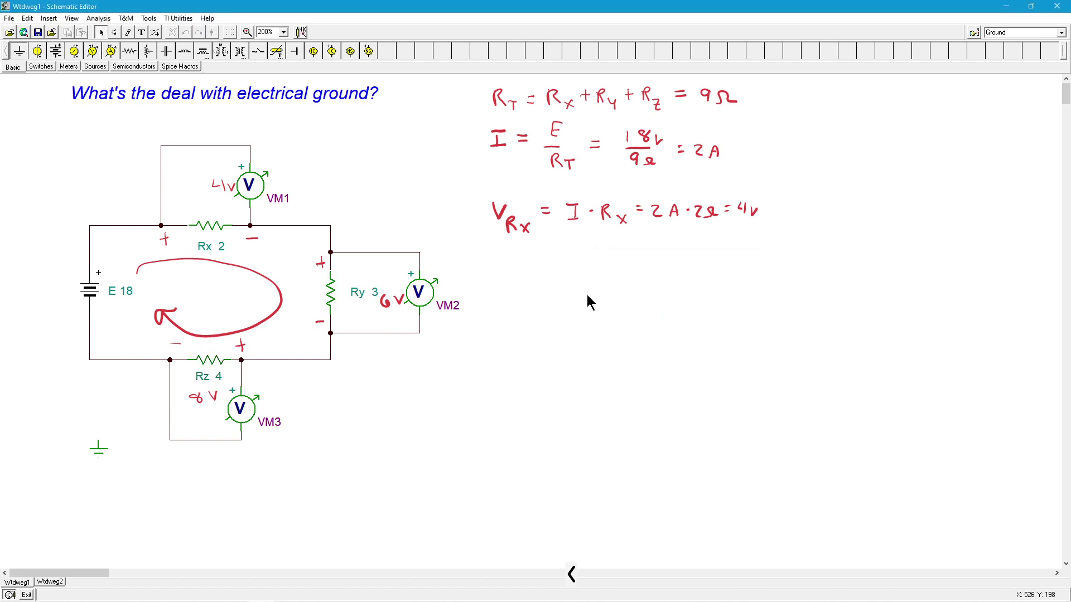
# Wire the ground to the bottom rail beside the battery, recalculate nodal voltages, and probe Ry.
pyautogui.click(100, 440)
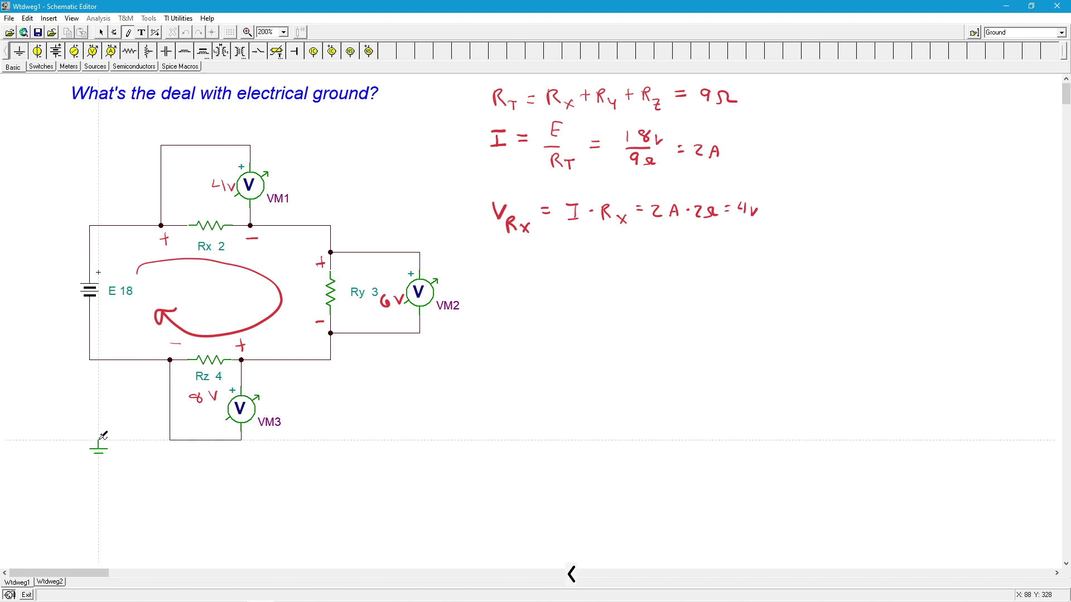
pyautogui.click(107, 360)
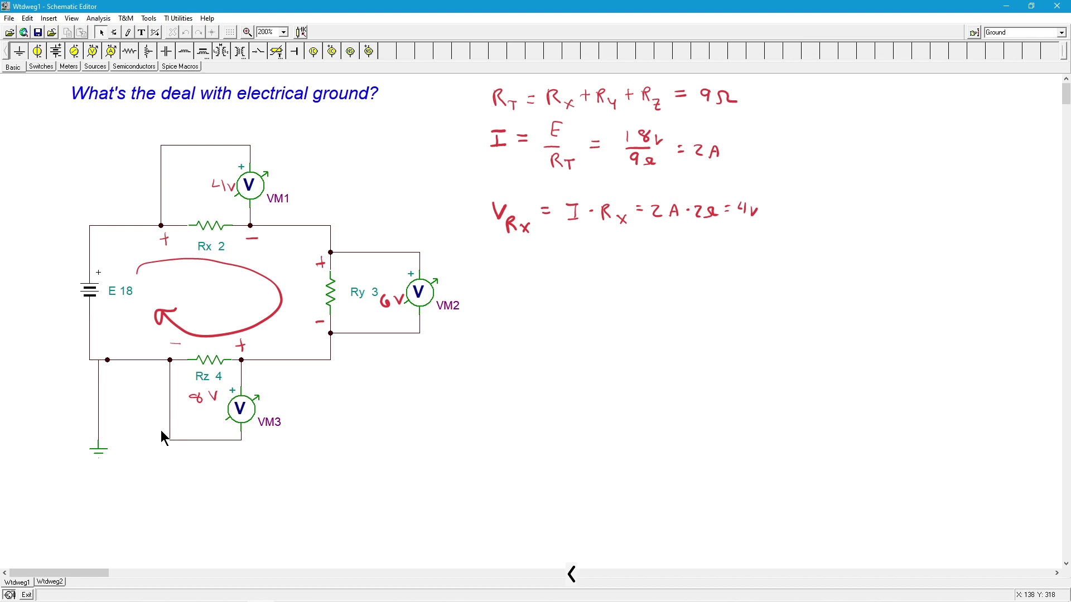
pyautogui.click(102, 22)
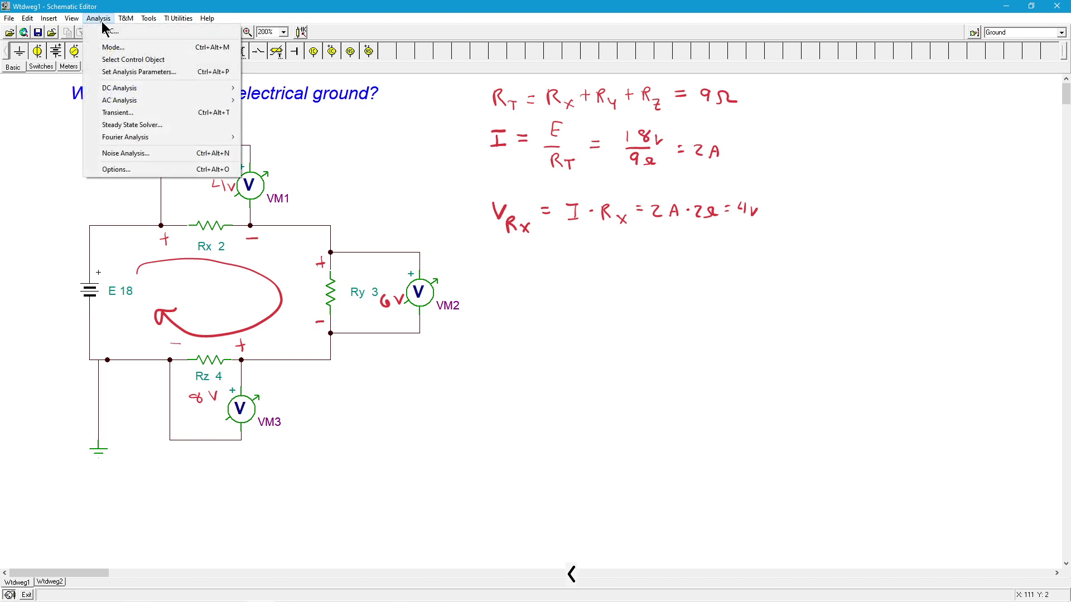
pyautogui.moveTo(136, 88)
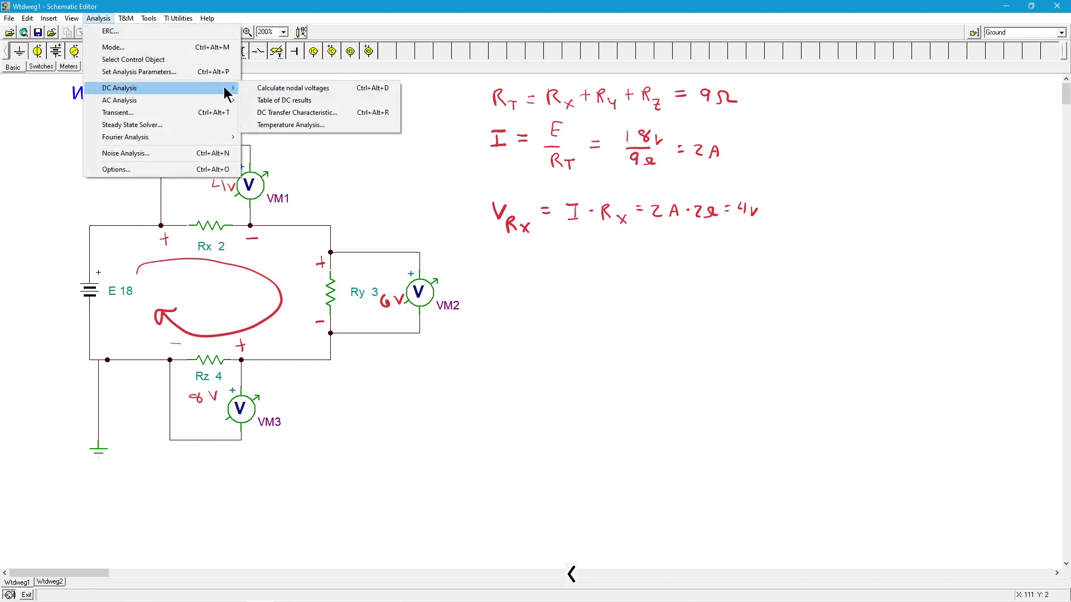
pyautogui.click(273, 89)
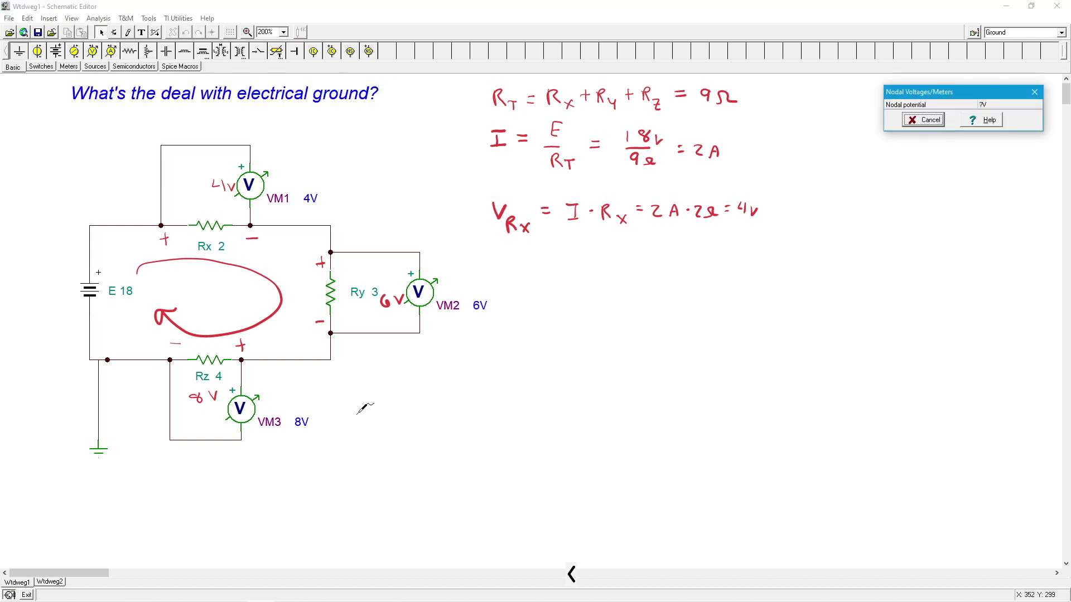
pyautogui.moveTo(916, 100); pyautogui.dragTo(534, 314)
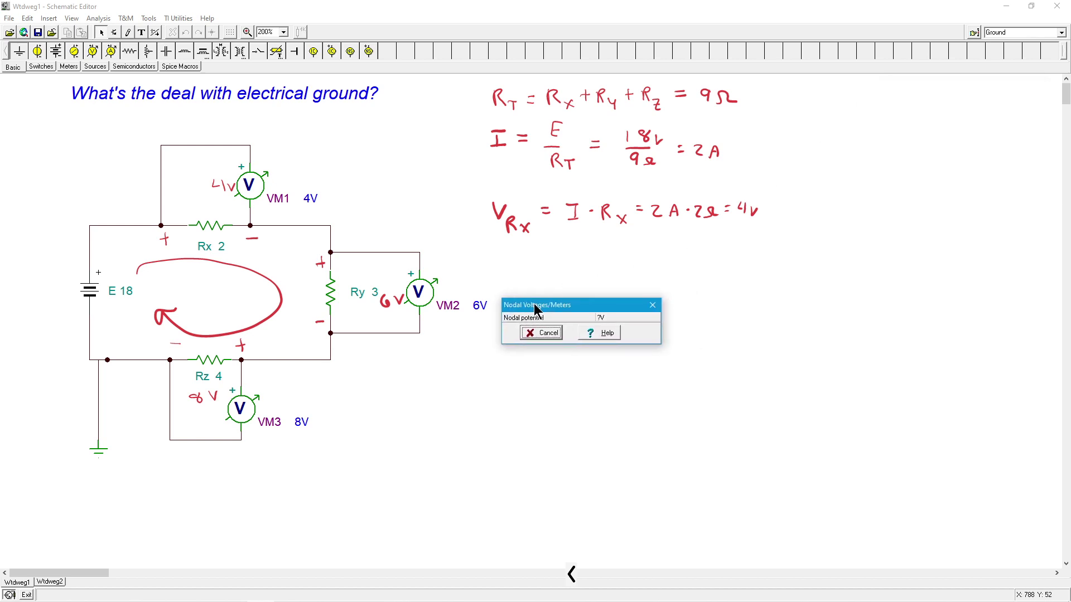
pyautogui.click(336, 284)
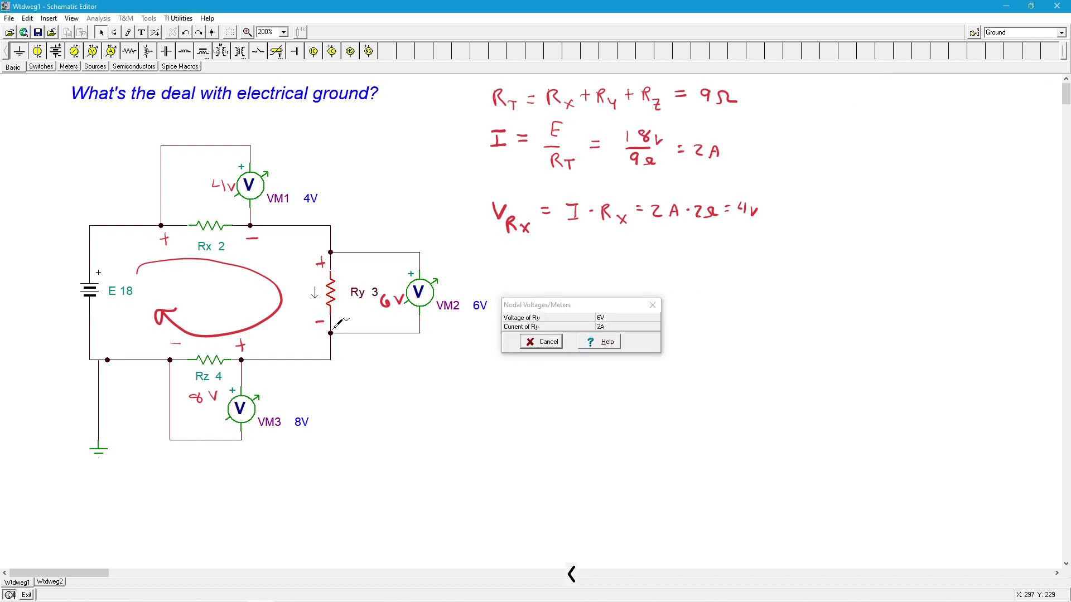
pyautogui.click(544, 342)
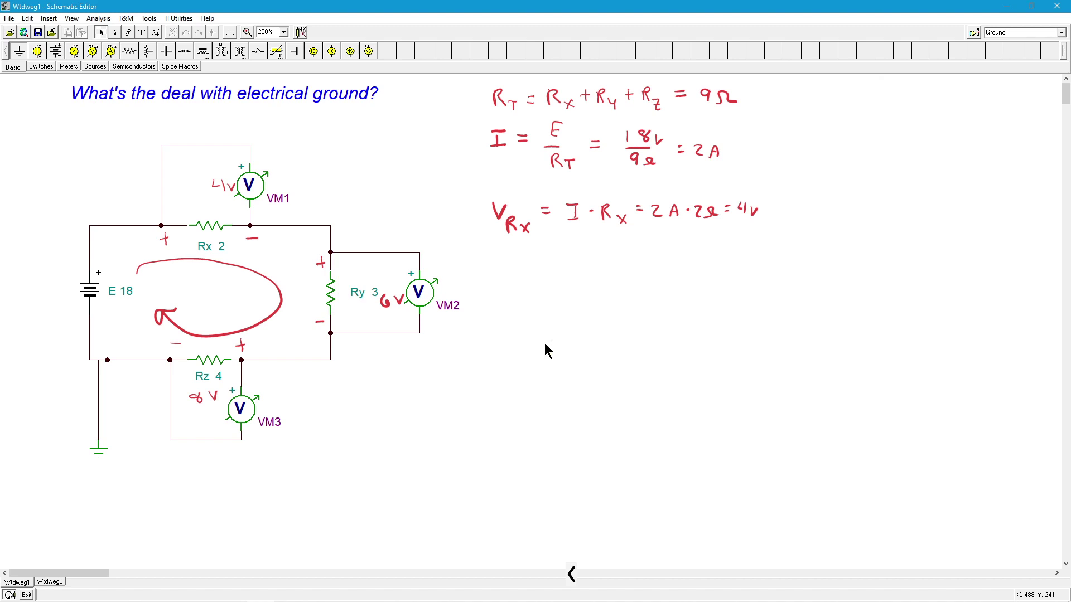
# Delete the ground wire, move the ground symbol right, and wire it to the bottom rail near Ry.
pyautogui.click(100, 399)
pyautogui.press('Delete')
pyautogui.moveTo(102, 453); pyautogui.dragTo(309, 461)
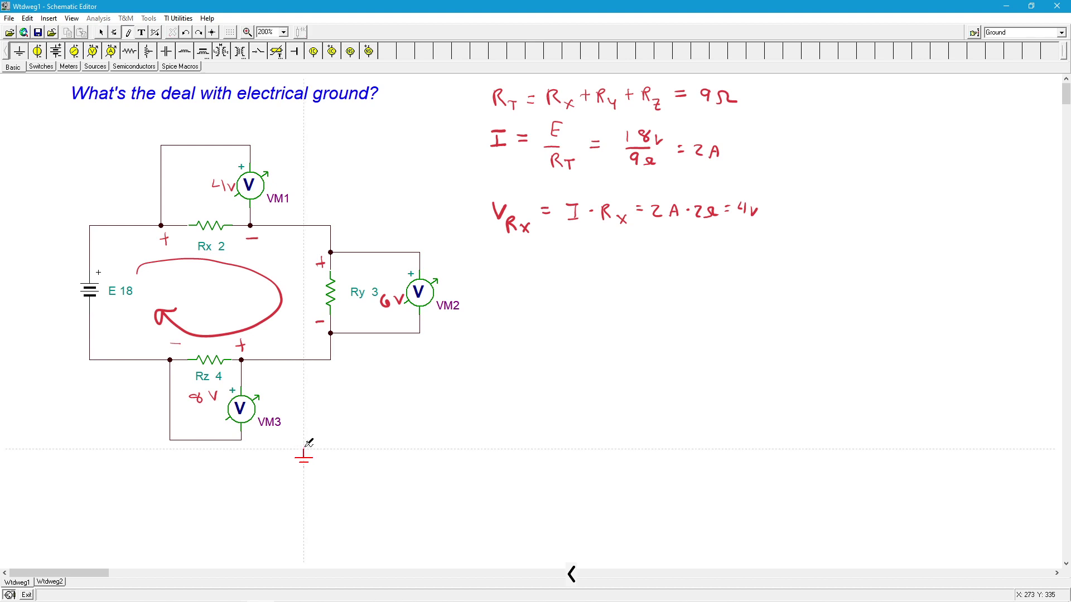
pyautogui.moveTo(305, 450); pyautogui.dragTo(305, 359)
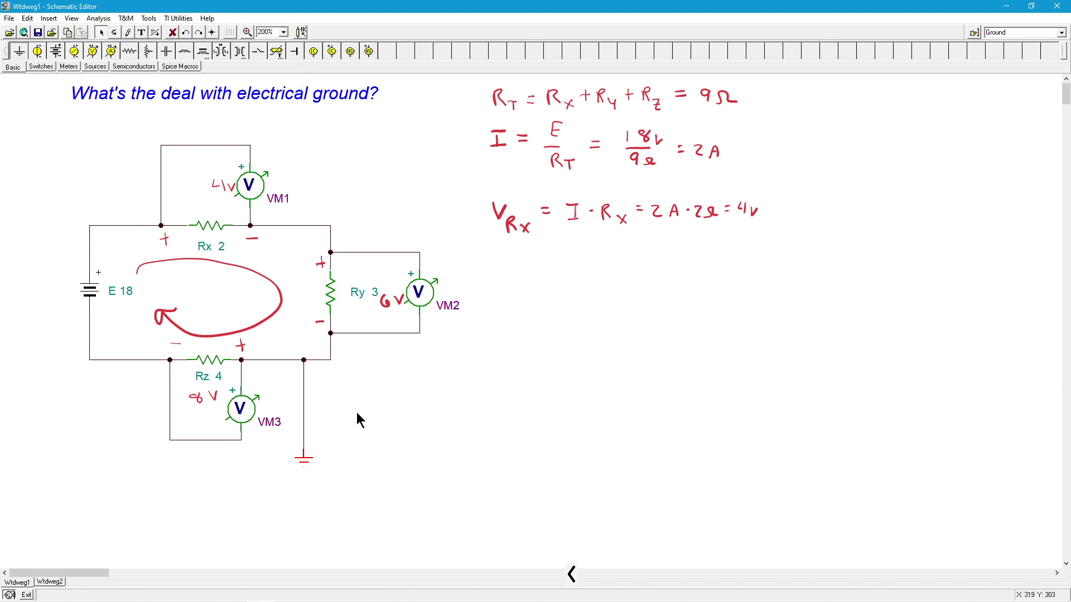
# Recalculate DC nodal voltages, probe Ry, and close the results.
pyautogui.click(99, 19)
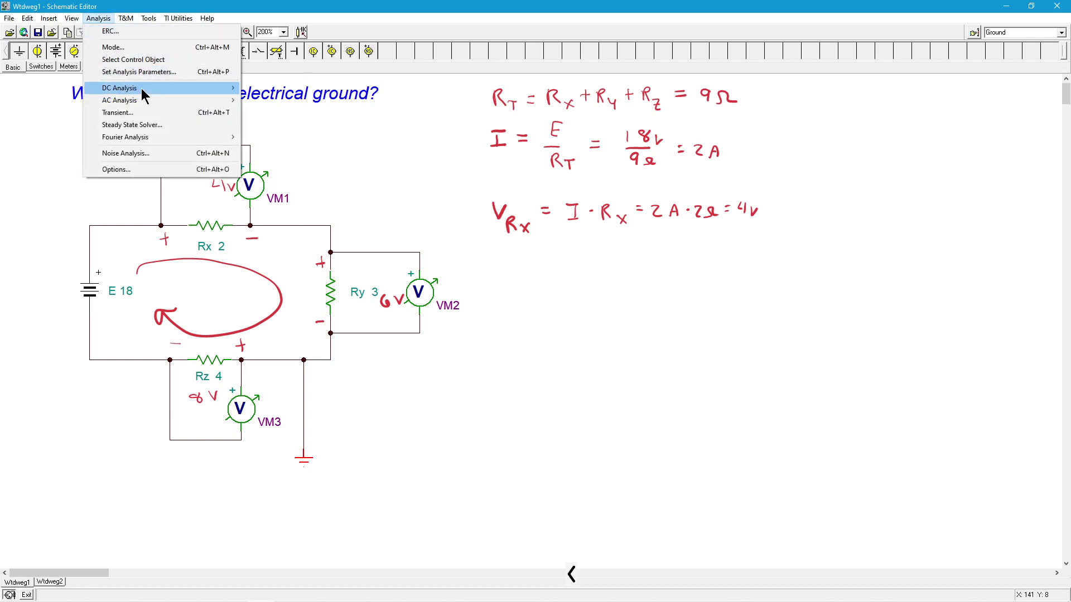
pyautogui.moveTo(220, 88)
pyautogui.click(327, 88)
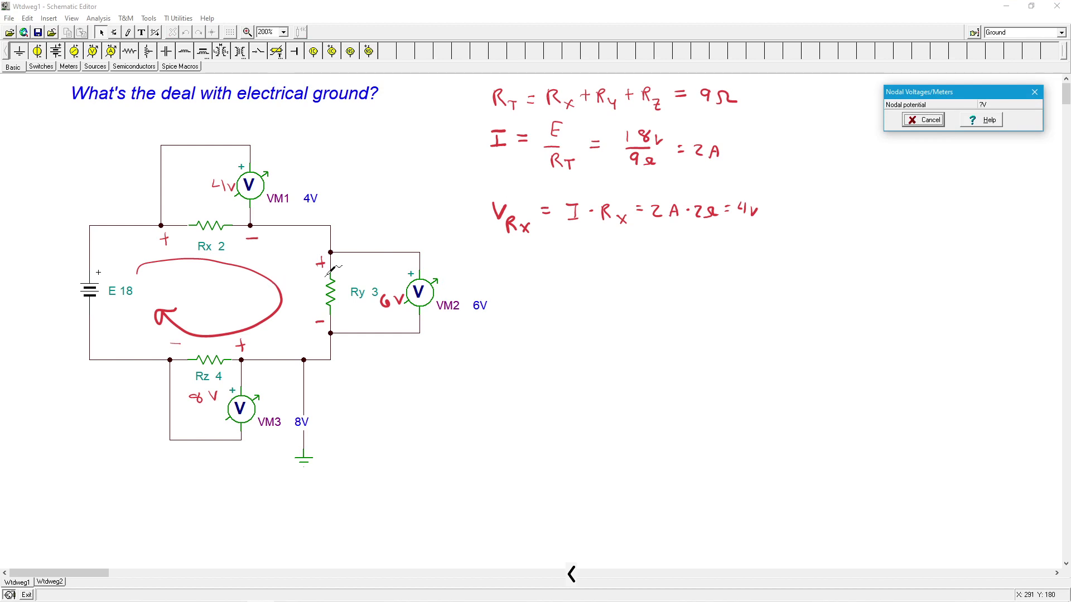
pyautogui.click(329, 282)
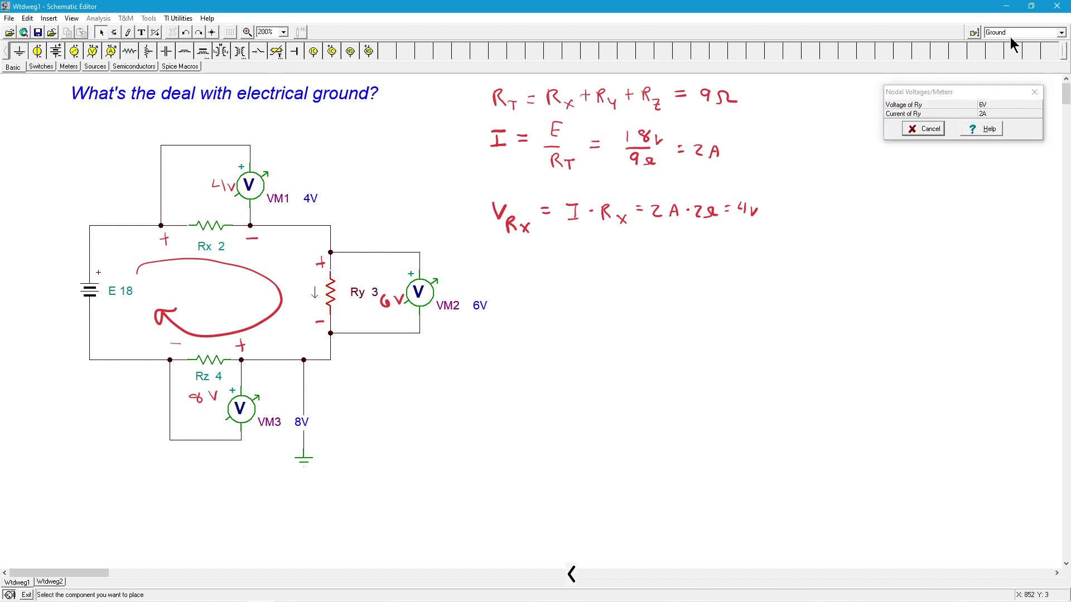
pyautogui.click(936, 130)
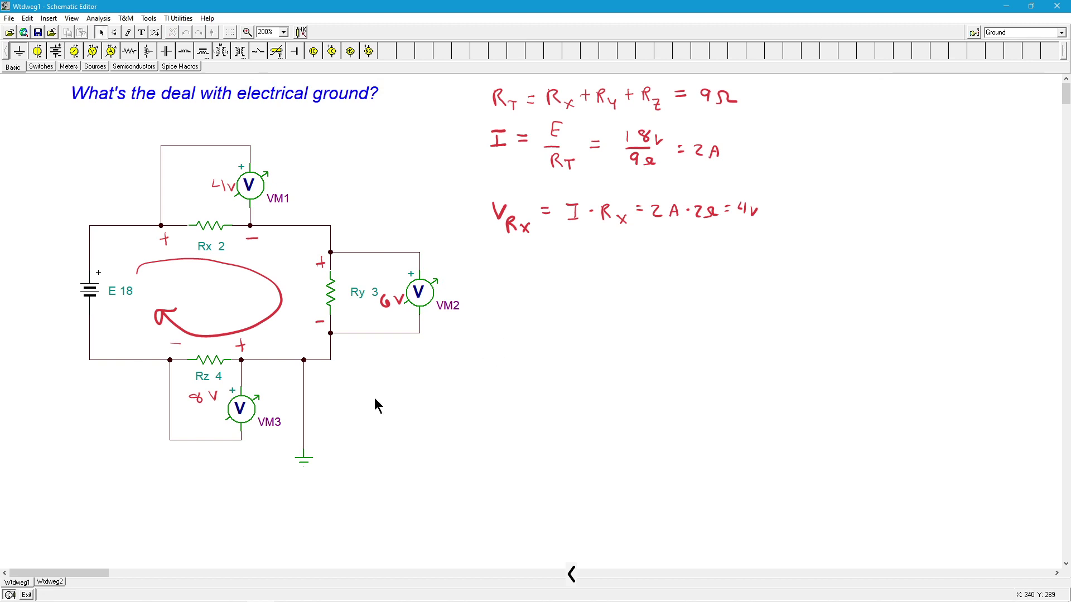
# Delete the ground wire and park the ground symbol, unconnected, to the left below the battery.
pyautogui.click(304, 404)
pyautogui.press('Delete')
pyautogui.moveTo(304, 456); pyautogui.dragTo(95, 442)
pyautogui.click(435, 431)
# Switch to the Wtdweg2 sheet and erase all screen-pen annotations from it.
pyautogui.click(54, 580)
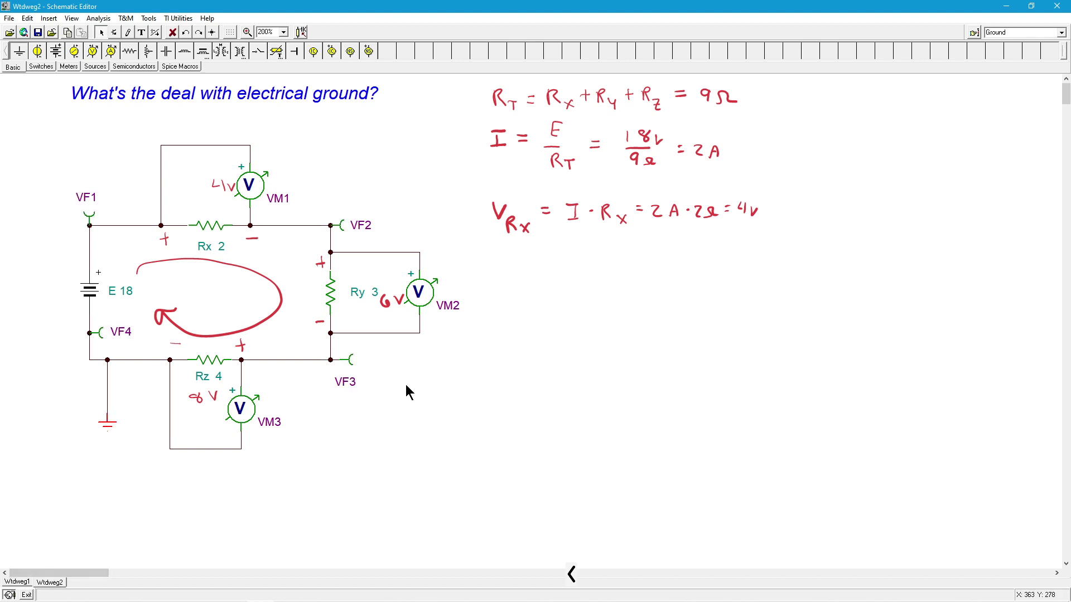
pyautogui.click(422, 440)
pyautogui.click(571, 573)
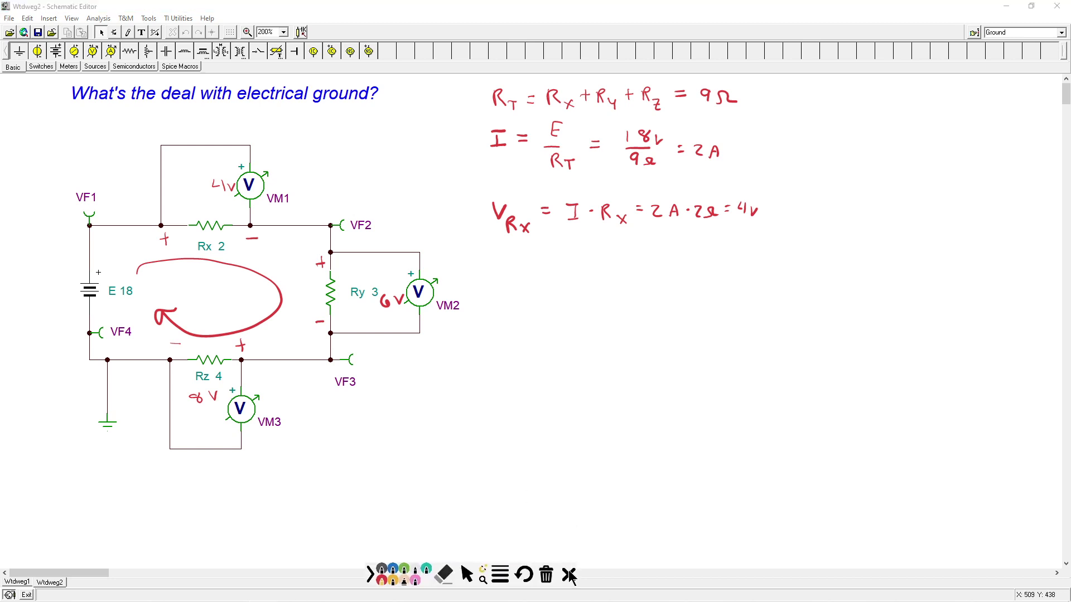
pyautogui.click(543, 575)
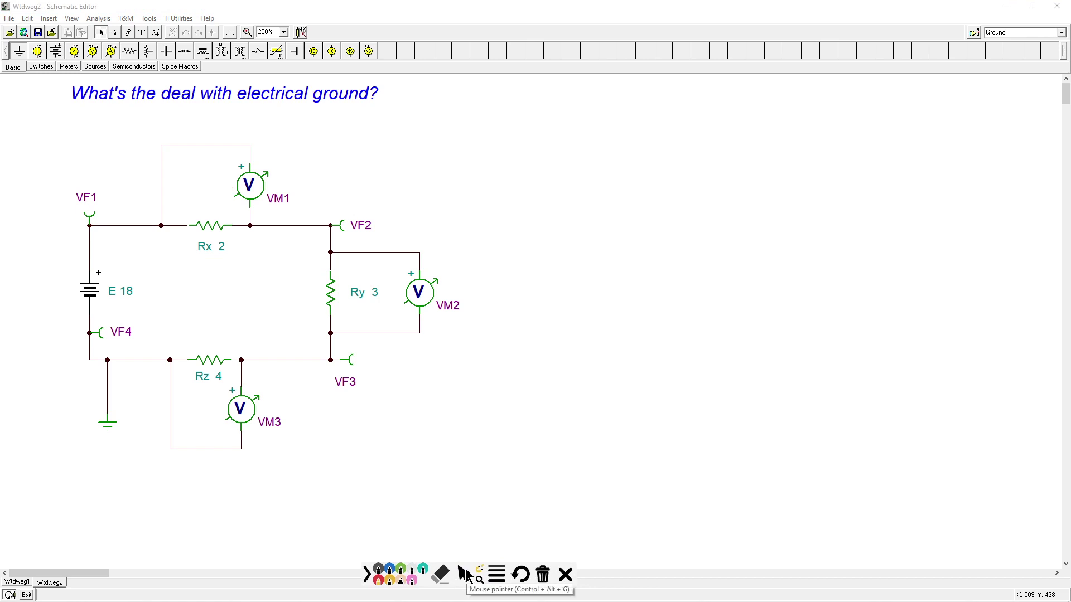
pyautogui.click(464, 574)
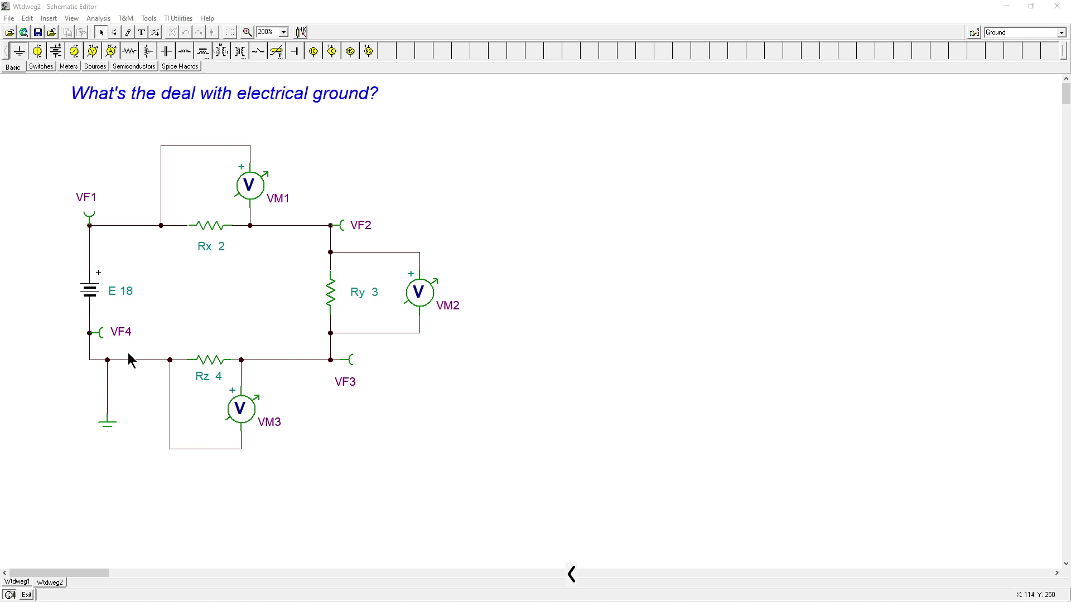
# Calculate DC nodal voltages with ground at VF4 (18V, 14V, 8V, 0V) and probe Ry (6V, 2A).
pyautogui.click(104, 20)
pyautogui.moveTo(143, 89)
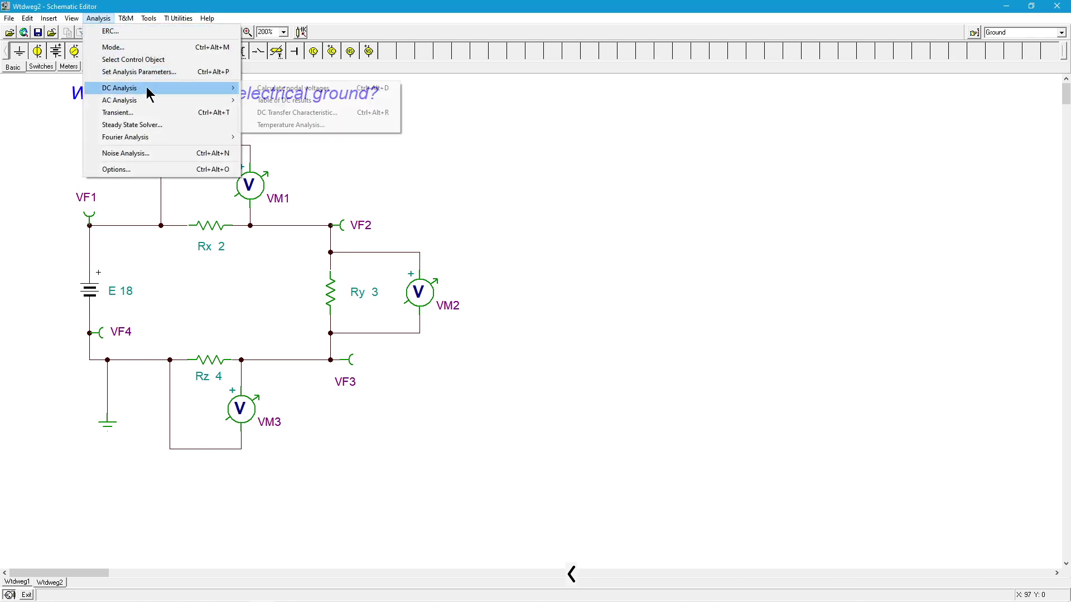
pyautogui.click(261, 89)
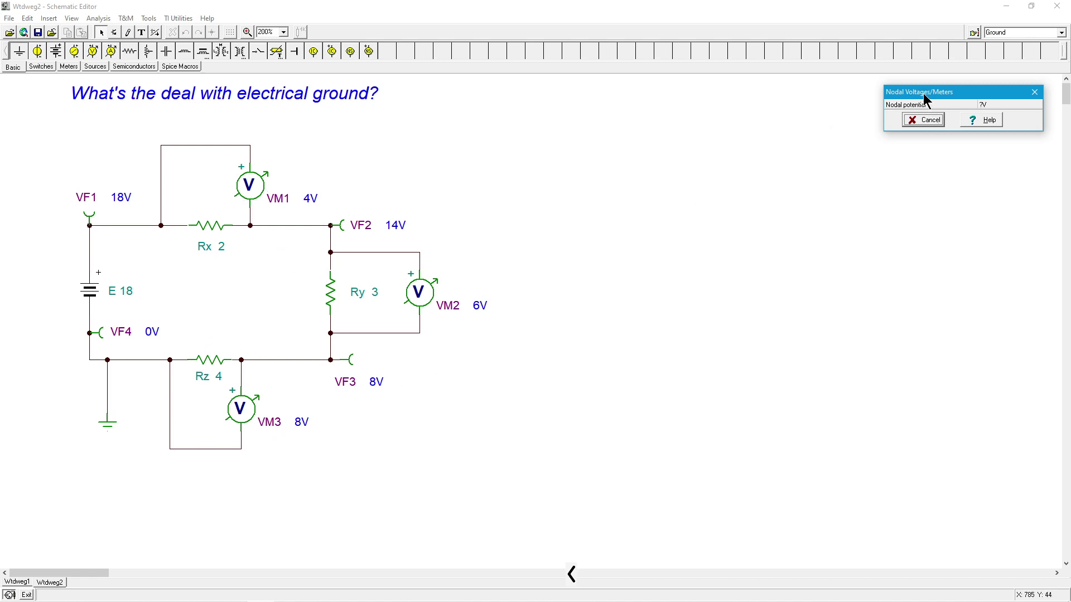
pyautogui.moveTo(924, 95); pyautogui.dragTo(577, 175)
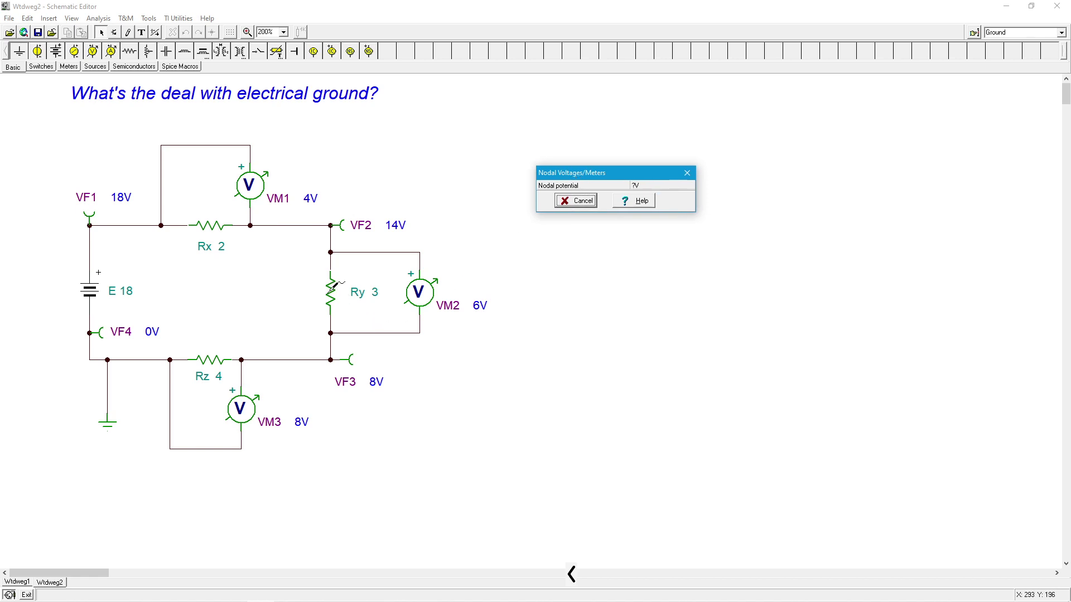
pyautogui.click(334, 285)
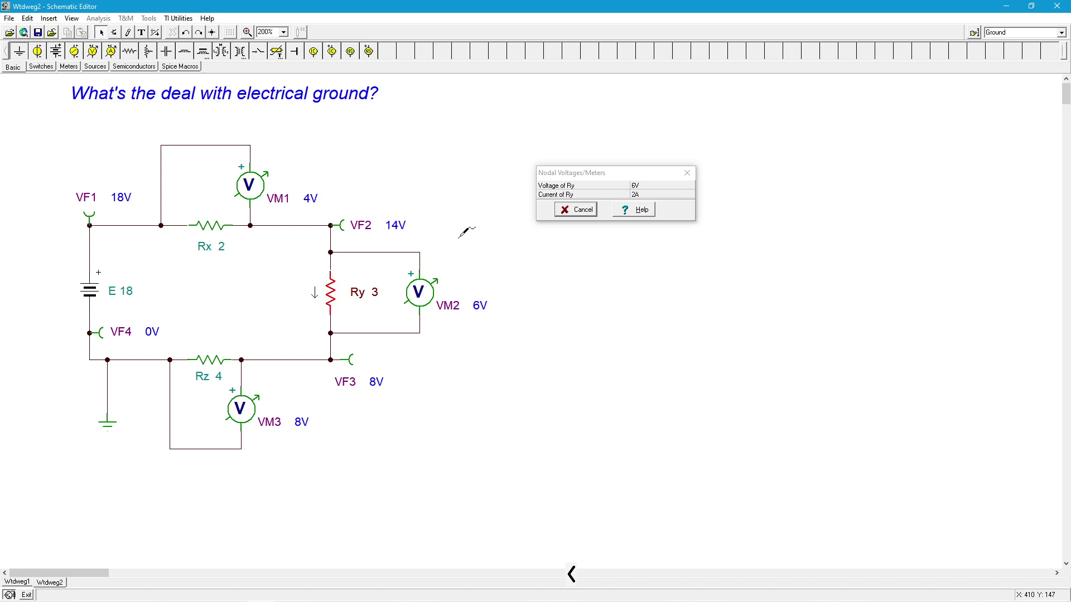
# Close the voltage readout and reconnect the ground to the VF3 node right of Rz.
pyautogui.click(576, 212)
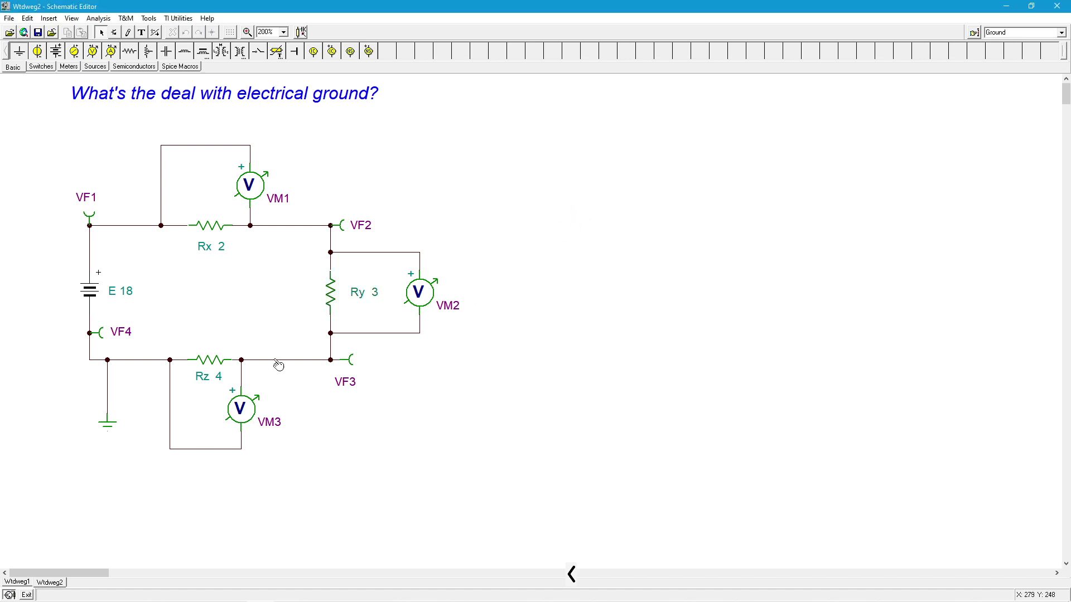
pyautogui.click(110, 387)
pyautogui.press('Delete')
pyautogui.moveTo(112, 425)
pyautogui.mouseDown()
pyautogui.moveTo(306, 466)
pyautogui.moveTo(306, 360)
pyautogui.mouseUp()
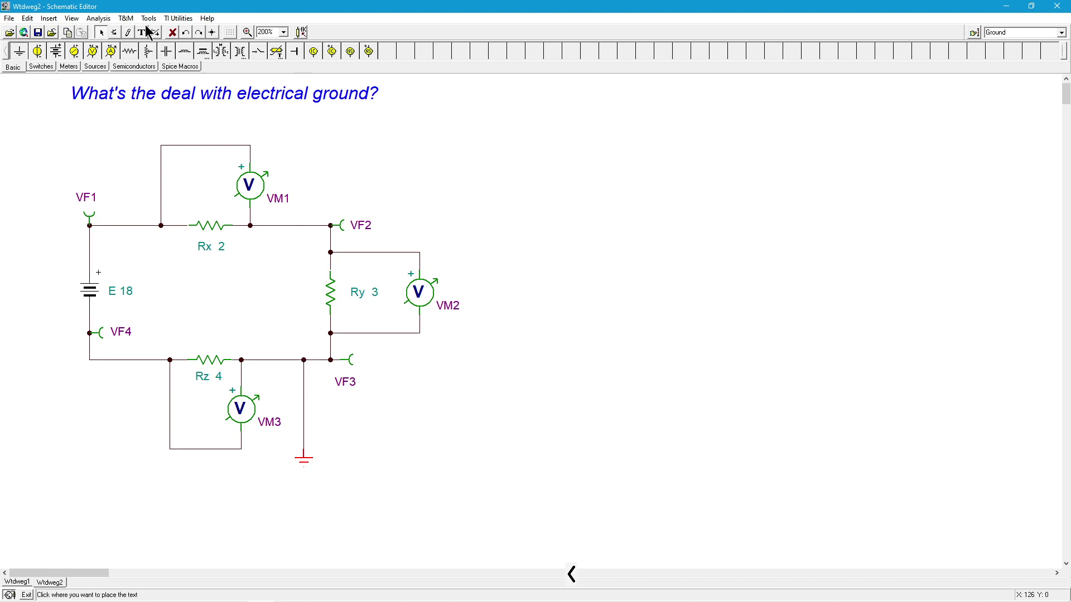
# Compute nodal voltages with ground at VF3 (10V, 6V, 0V, -8V), probe Rx, then close the readout.
pyautogui.click(92, 18)
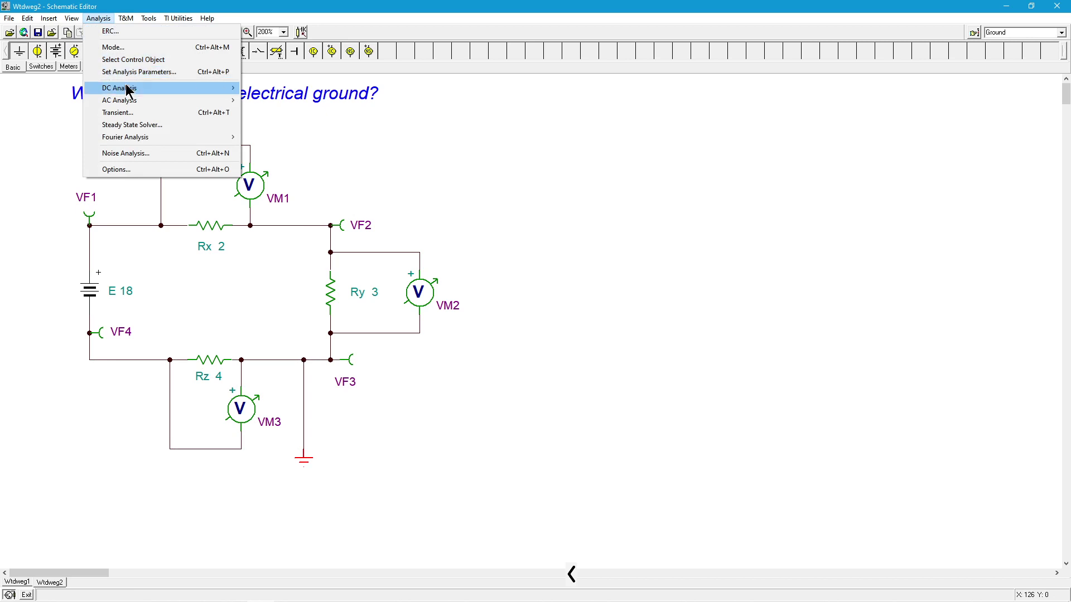
pyautogui.moveTo(216, 94)
pyautogui.click(275, 92)
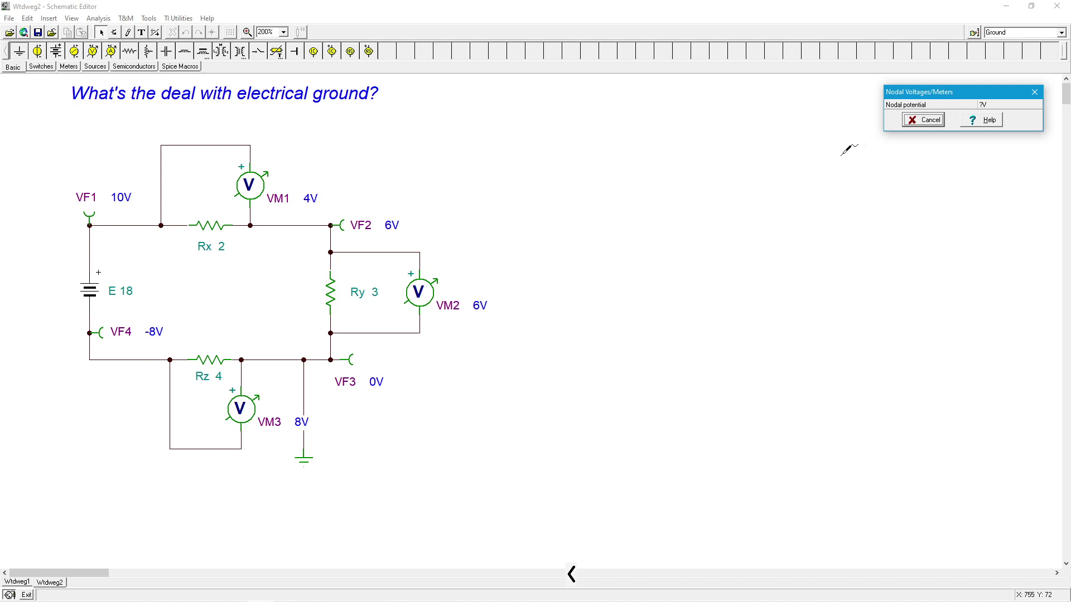
pyautogui.moveTo(973, 92); pyautogui.dragTo(558, 152)
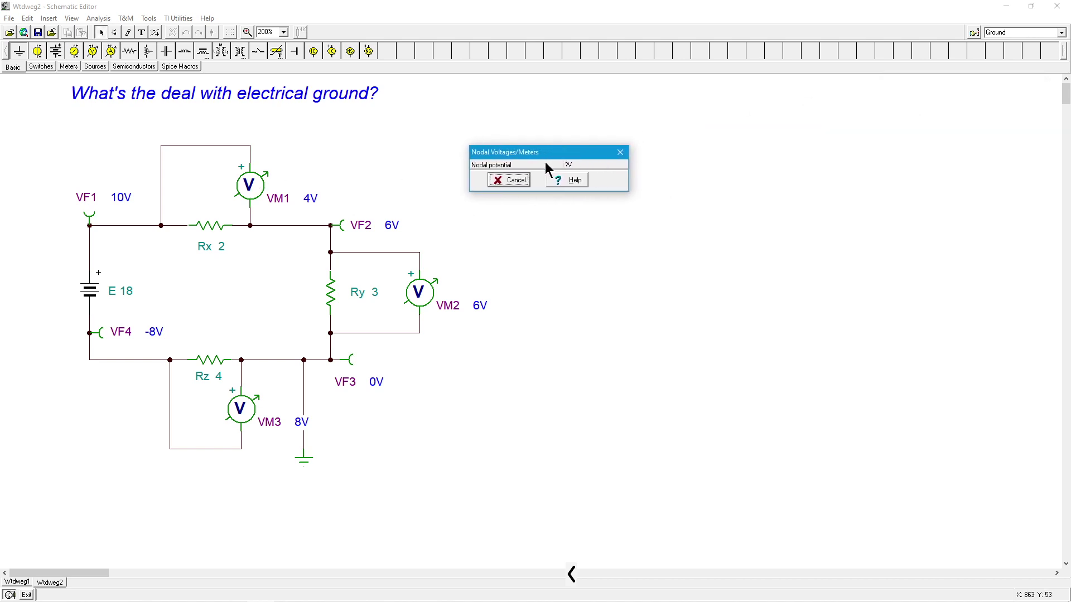
pyautogui.click(207, 225)
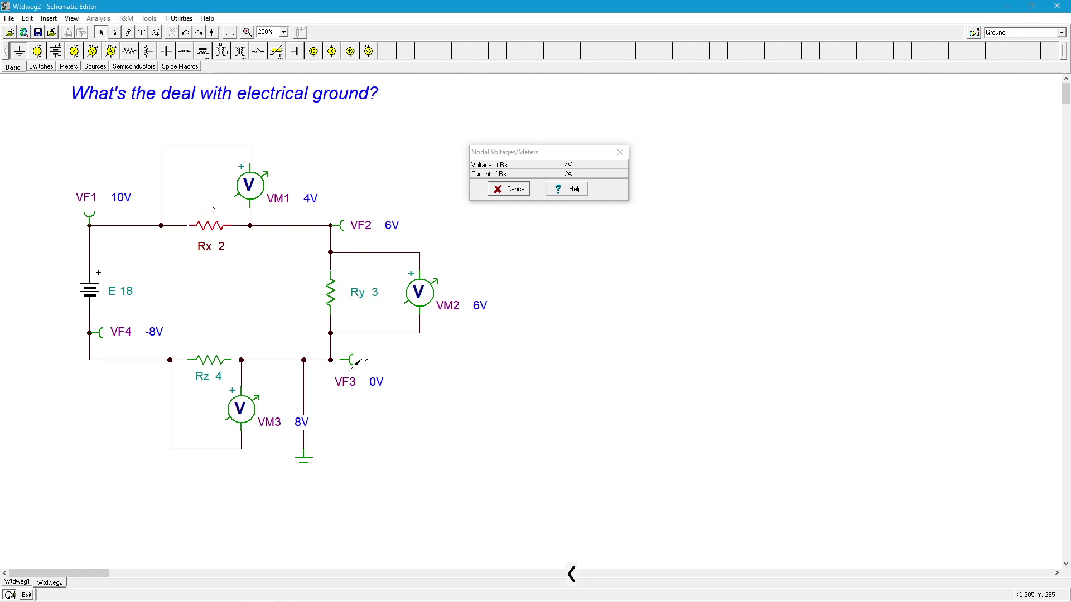
pyautogui.click(509, 188)
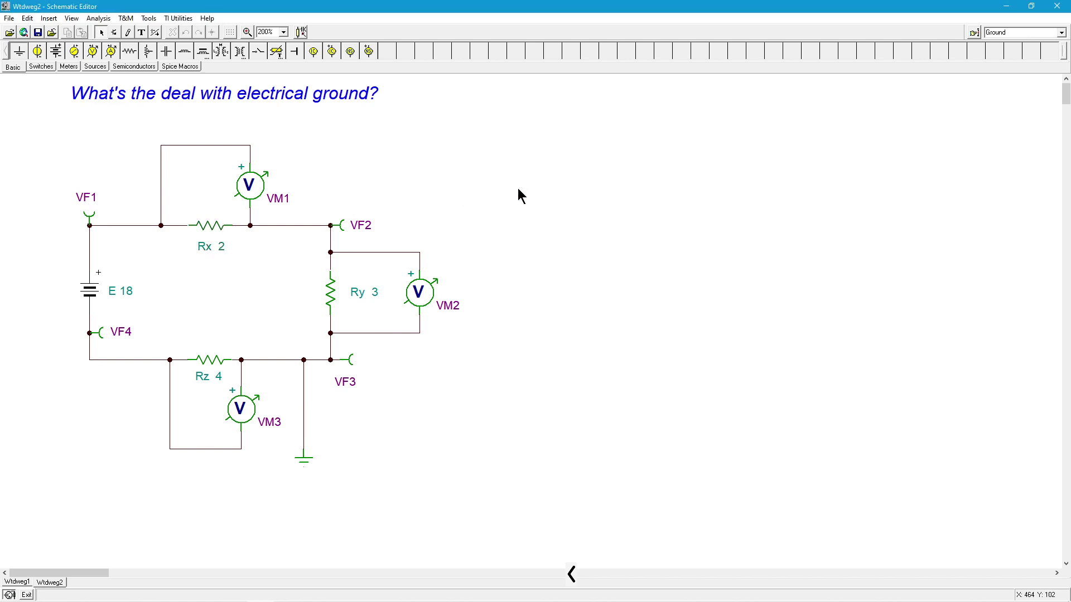
# Move the ground connection from VF3 to the VF1 node beside the E 18 battery.
pyautogui.click(305, 412)
pyautogui.press('Delete')
pyautogui.moveTo(304, 456)
pyautogui.mouseDown()
pyautogui.moveTo(286, 470)
pyautogui.moveTo(64, 368)
pyautogui.moveTo(36, 251)
pyautogui.moveTo(90, 252)
pyautogui.mouseUp()
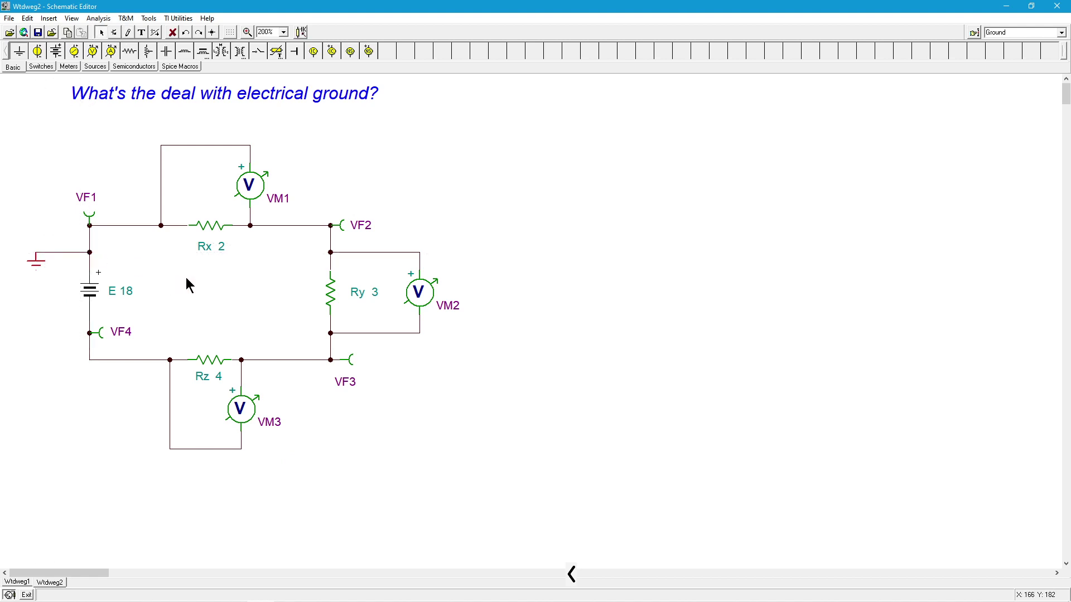
# Calculate DC nodal voltages with ground at VF1: VF1 0V, VF2 -4V, VF3 -10V, VF4 -18V.
pyautogui.click(104, 19)
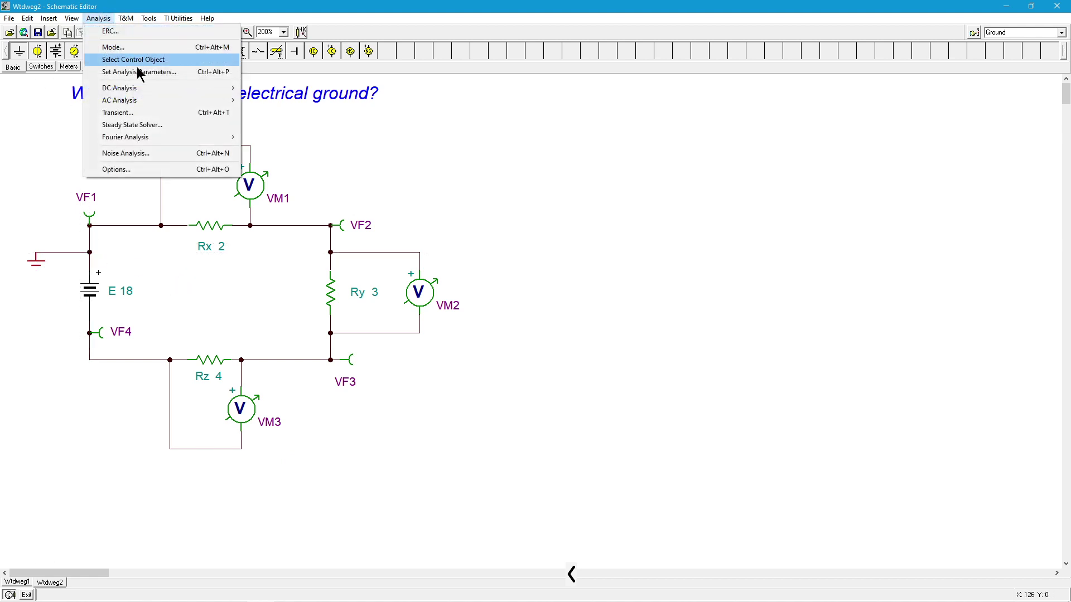
pyautogui.click(249, 86)
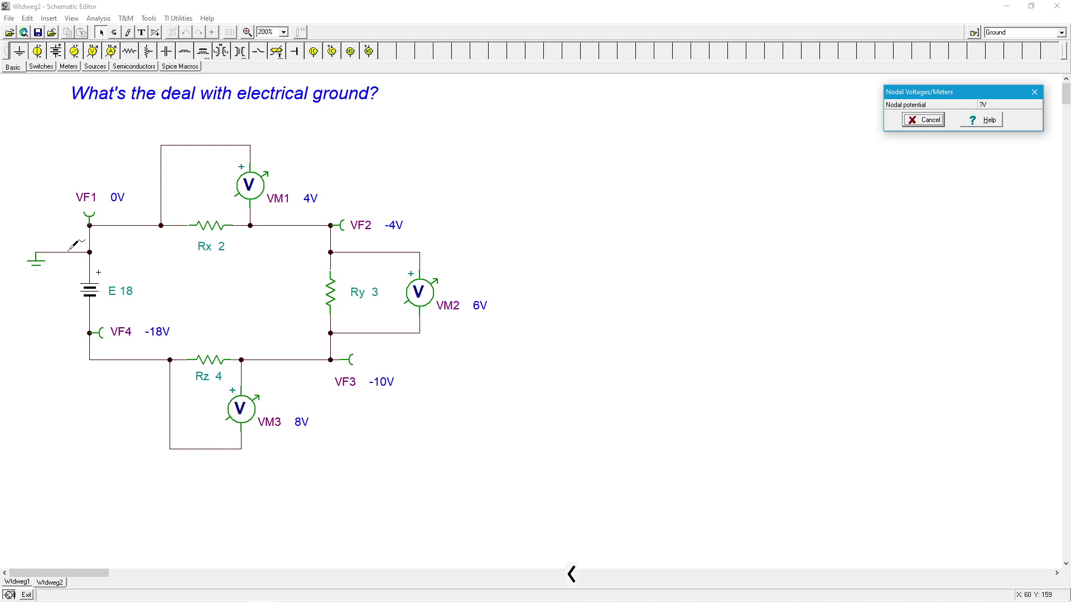
# Close the readout and detach the ground, leaving it unconnected below the circuit's lower-left corner.
pyautogui.click(926, 119)
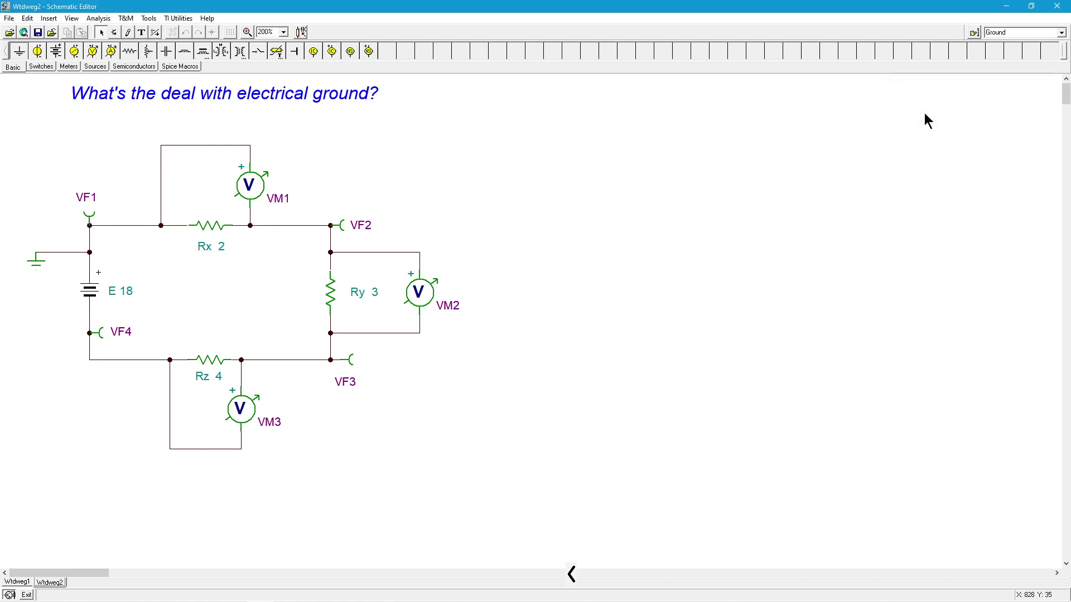
pyautogui.click(65, 253)
pyautogui.press('Delete')
pyautogui.moveTo(37, 262); pyautogui.dragTo(564, 299)
pyautogui.moveTo(562, 289); pyautogui.dragTo(98, 422)
# Compute nodal voltages with no ground (VF1 18V, VF2 14V, VF3 8V, VF4 0V) and close the readout.
pyautogui.click(104, 19)
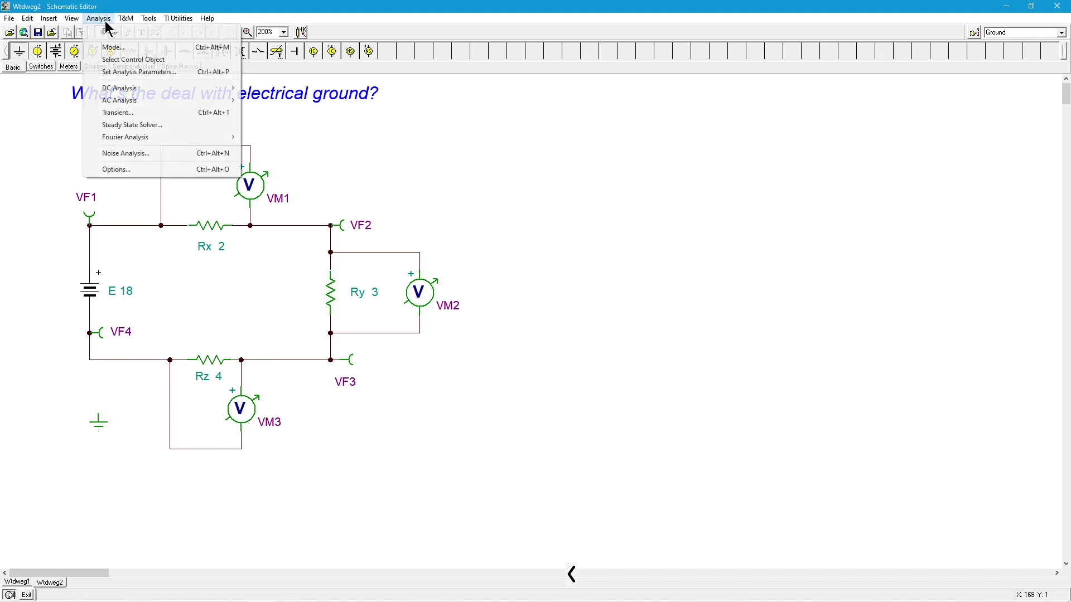
pyautogui.moveTo(176, 94)
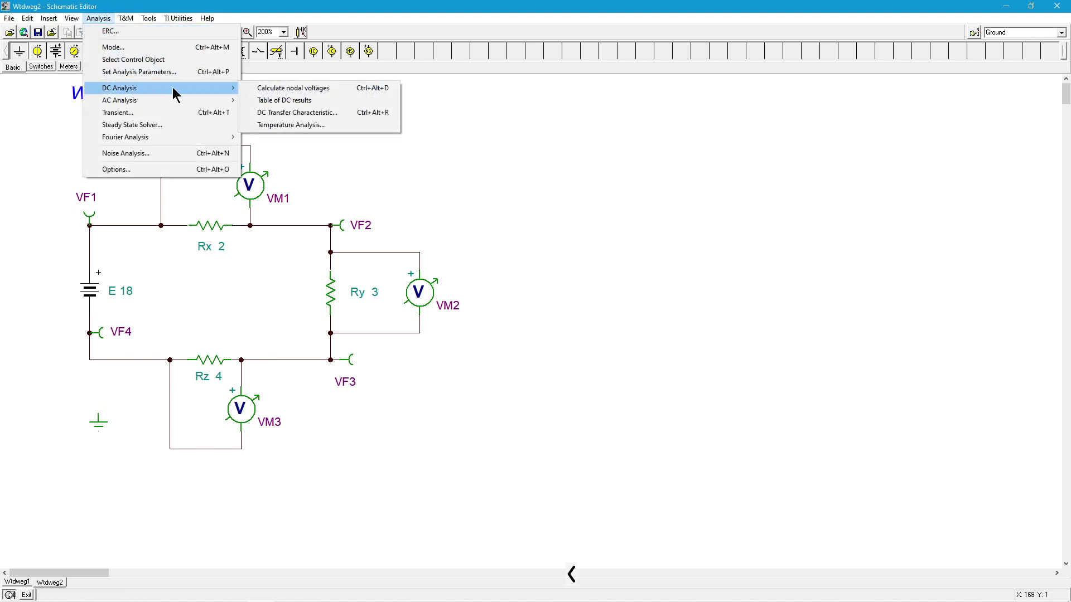
pyautogui.click(270, 91)
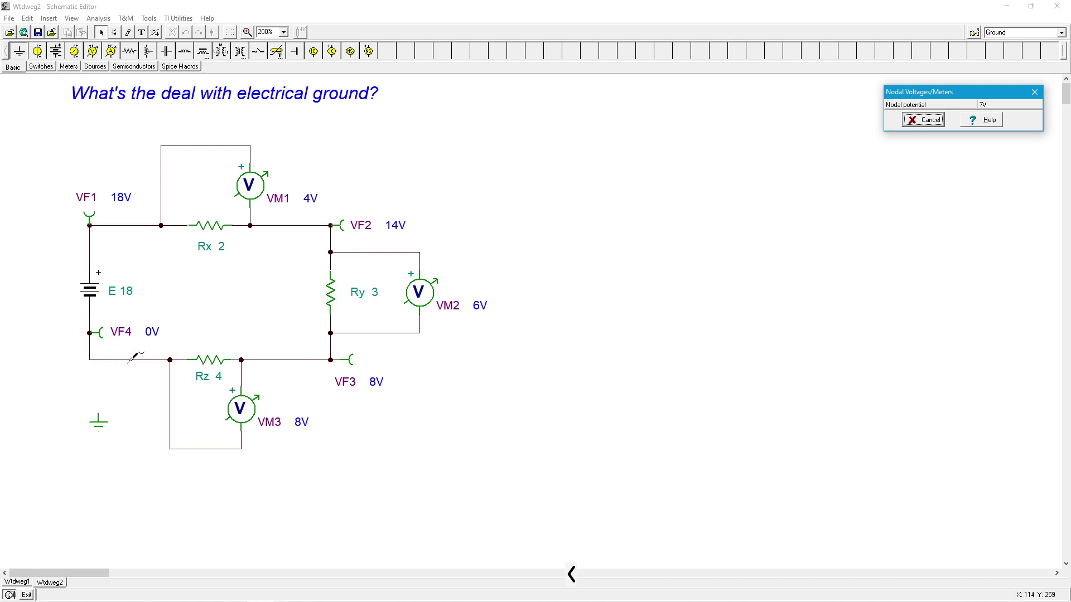
pyautogui.click(929, 121)
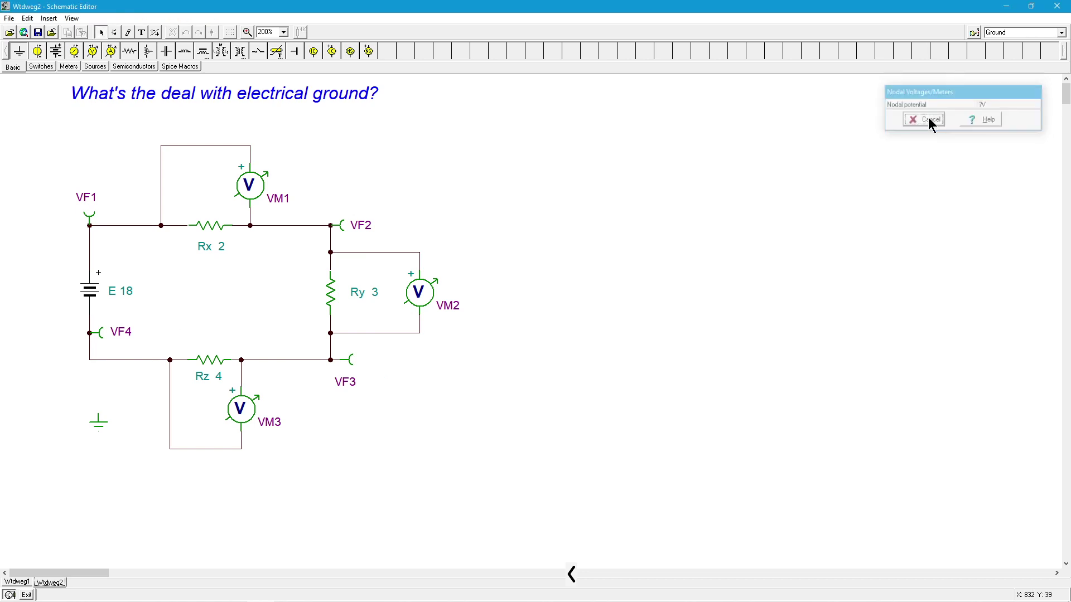
pyautogui.click(99, 19)
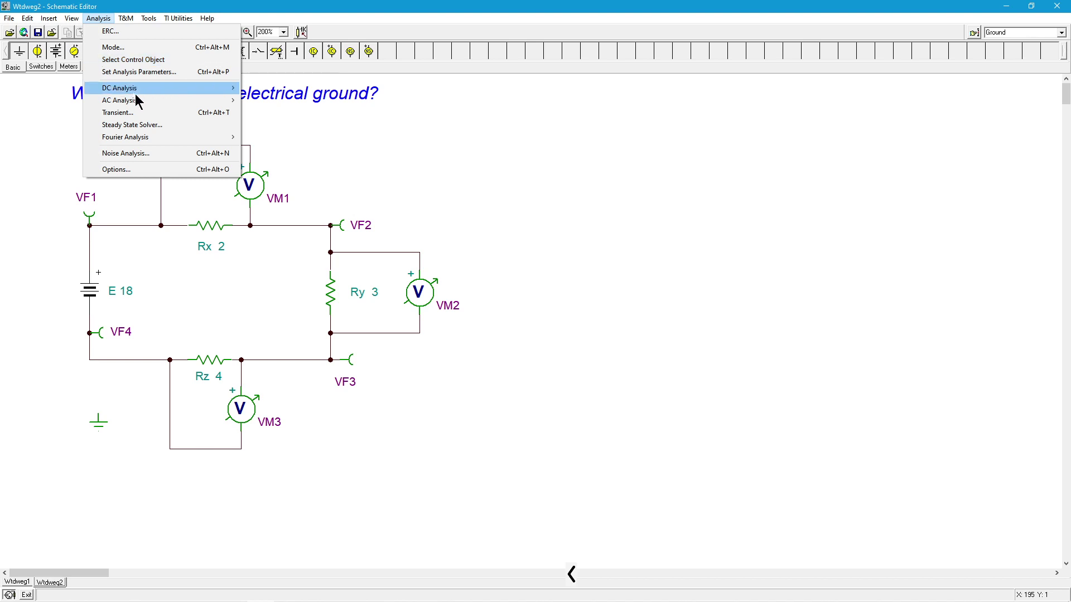
# Show the Table of DC Results (2A per resistor, E 18V, Rx 4V, Ry 6V), then close it.
pyautogui.moveTo(137, 89)
pyautogui.click(294, 102)
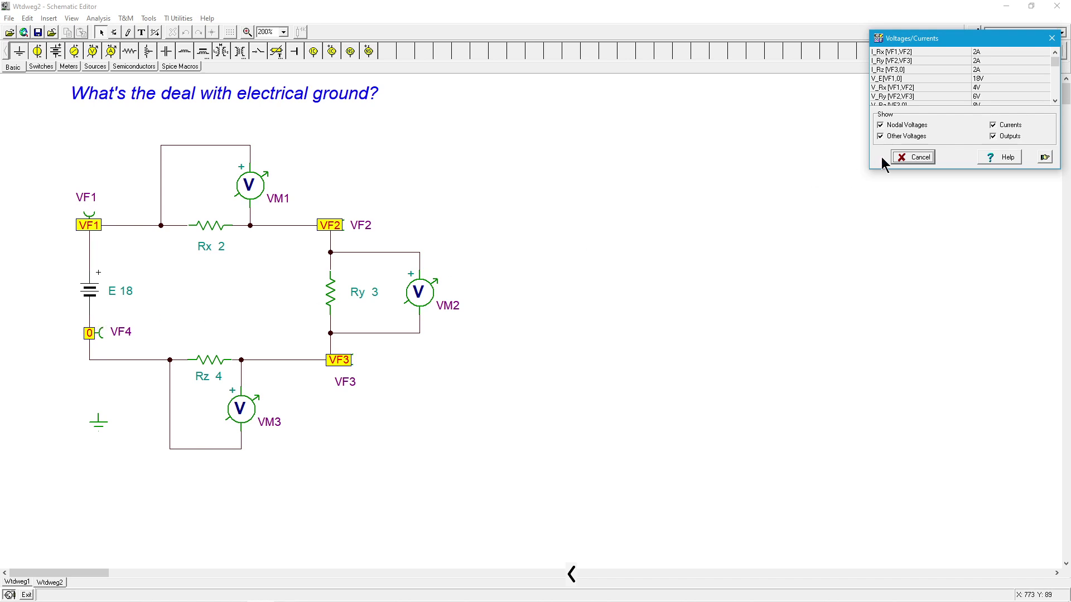
pyautogui.click(911, 158)
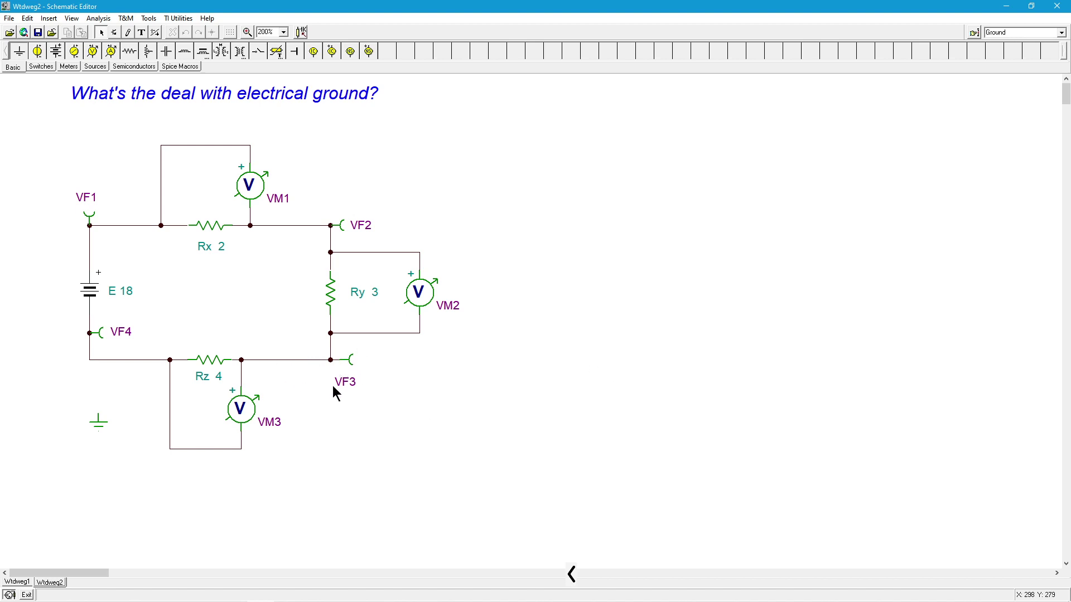
# Wire the ground symbol up to the bottom circuit wire at the VF4 node.
pyautogui.click(99, 413)
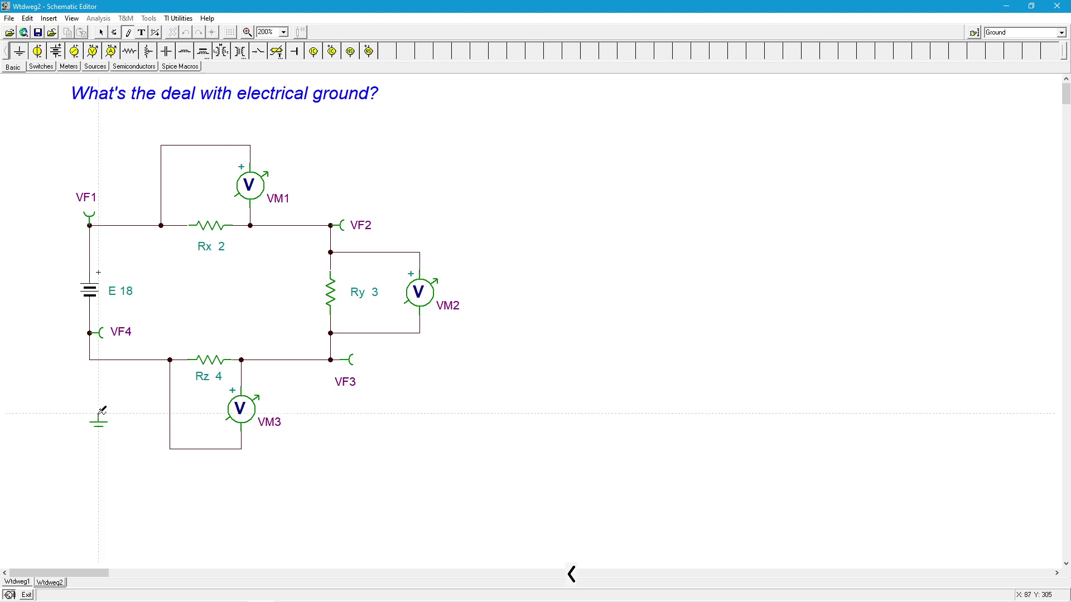
pyautogui.click(98, 360)
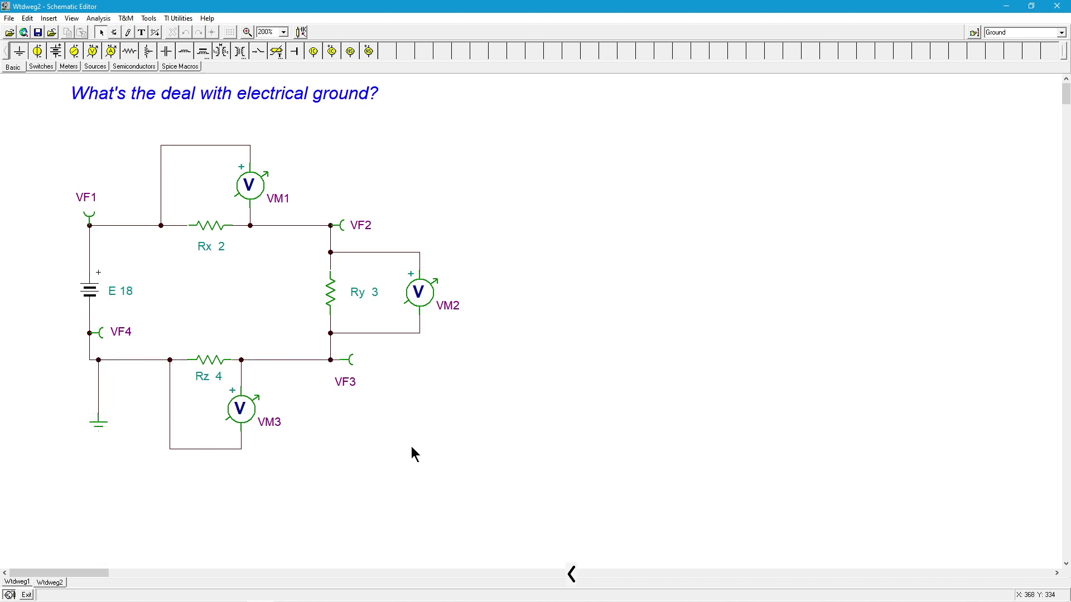